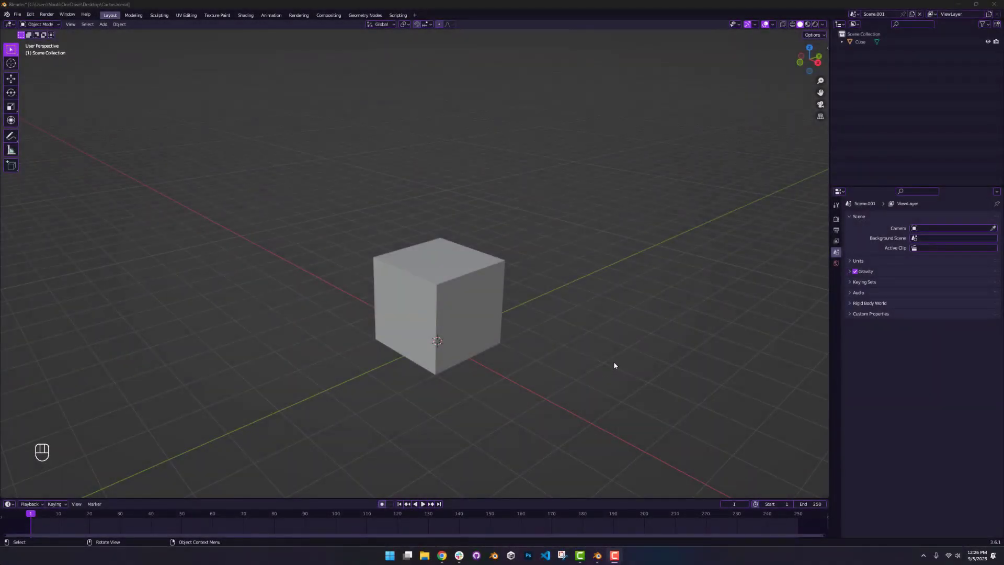
Select the default cube and delete it
click(469, 287)
click(280, 224)
drag(200, 116, 722, 444)
right_click(473, 348)
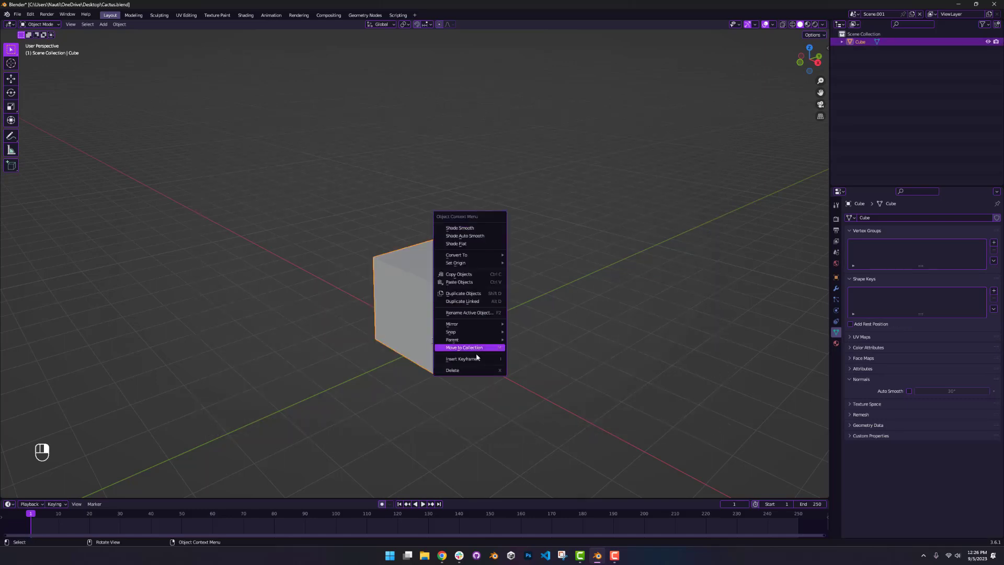
click(477, 370)
Reset the 3D cursor to the world origin and orbit to a diagonal view
shift+right_click(568, 224)
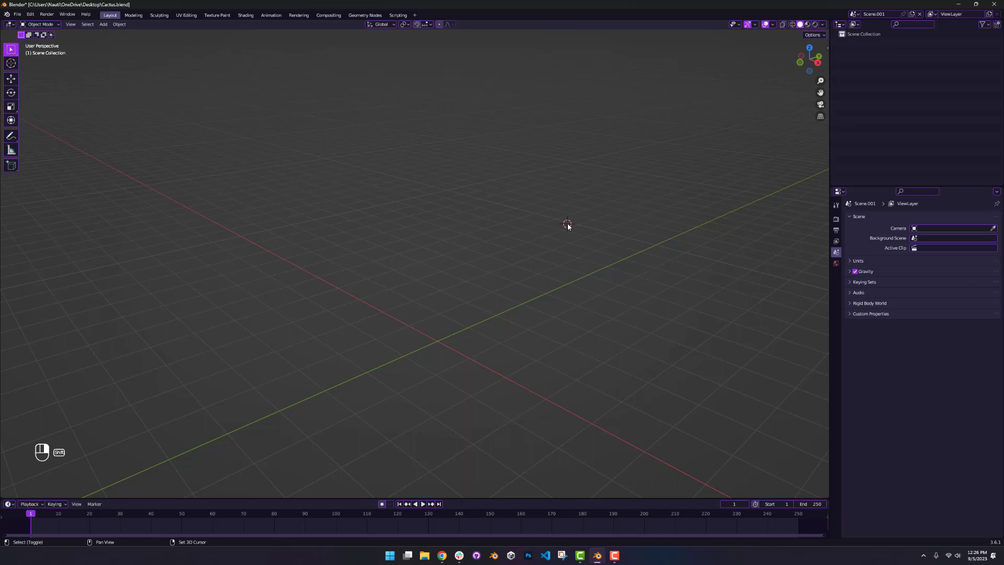
middle_drag(672, 355, 619, 351)
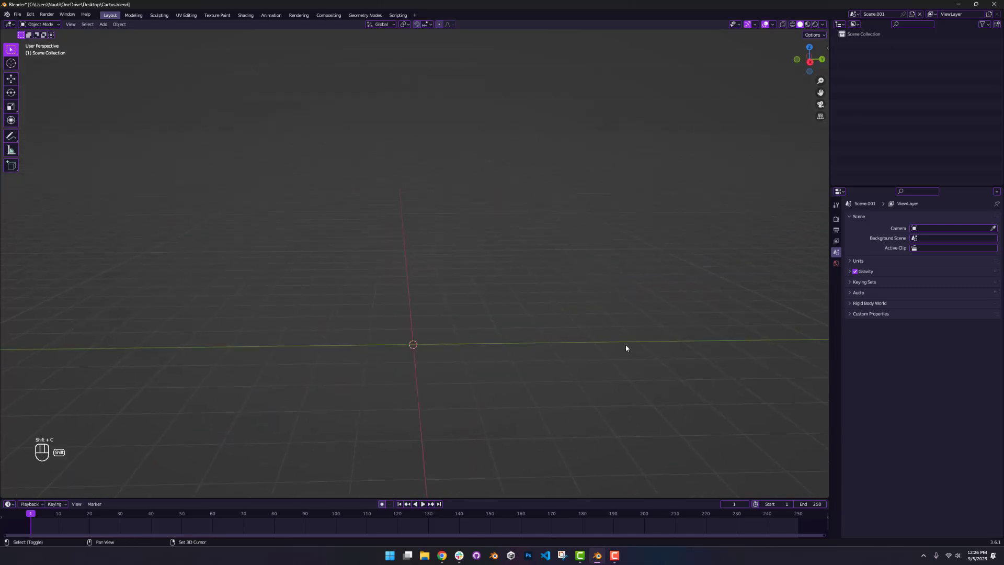
middle_drag(507, 385, 544, 394)
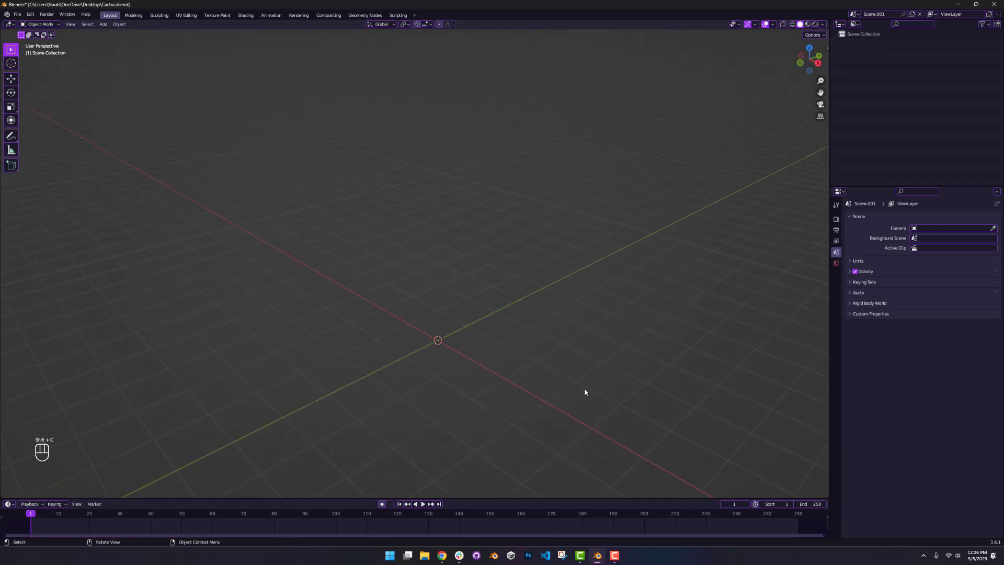
Add a mesh circle at the origin and set its Vertices to 8, forming an octagon
click(104, 25)
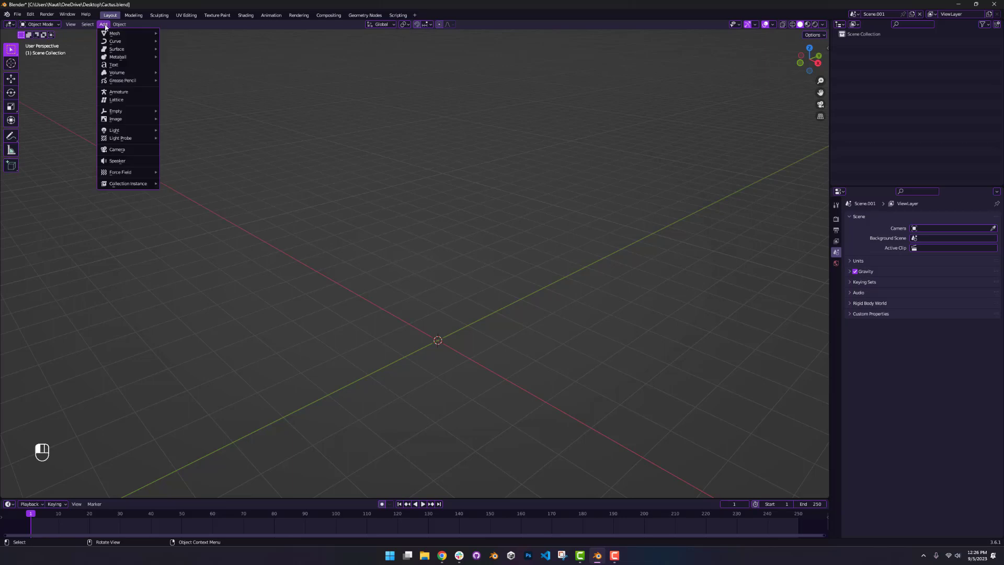
click(107, 238)
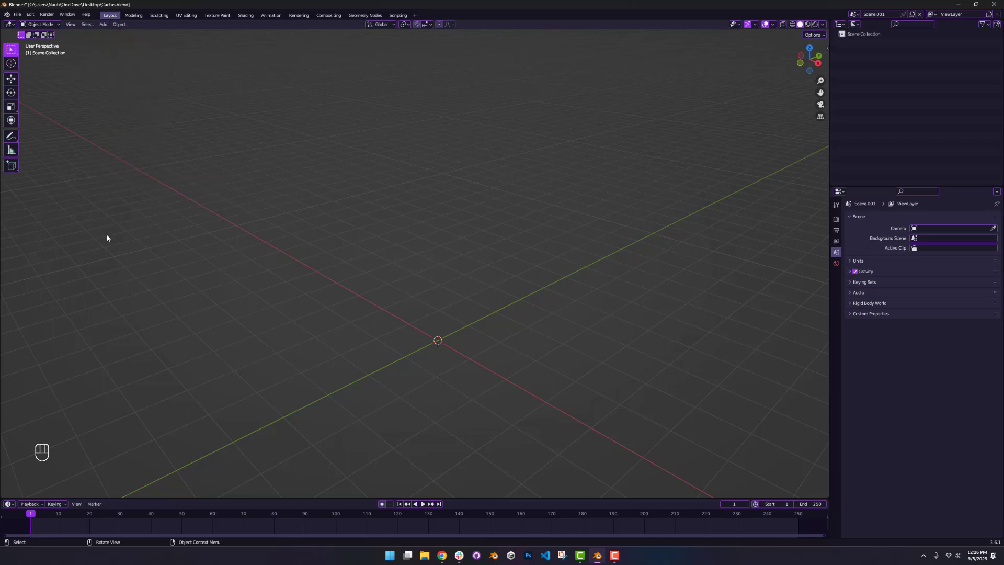
key(shift+a)
mouse_move(487, 289)
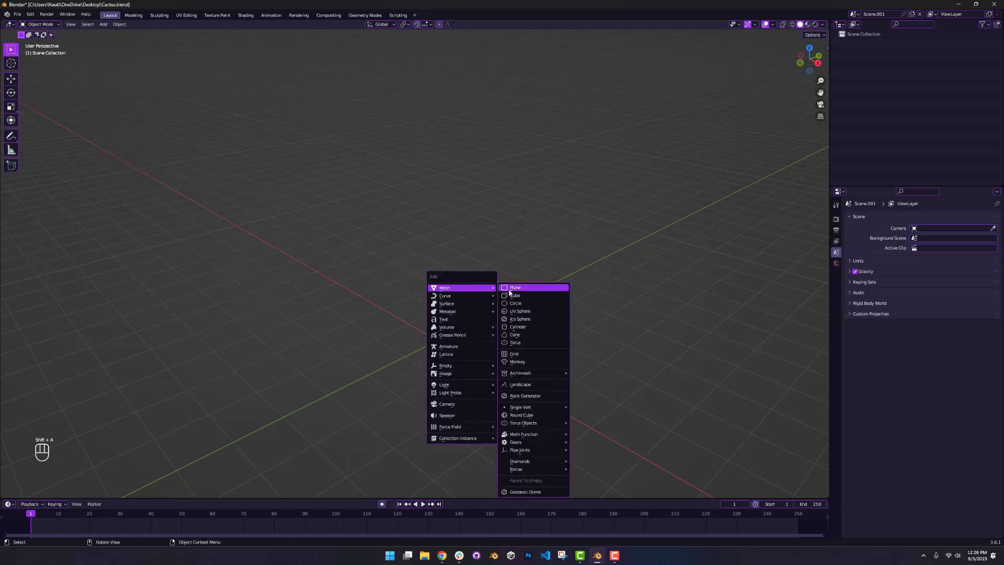
click(511, 304)
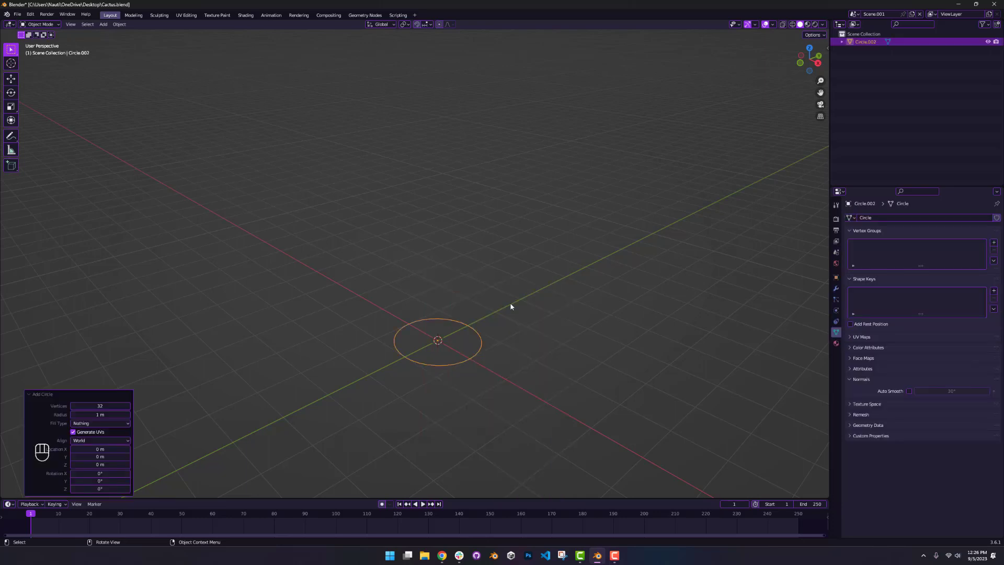
click(102, 406)
text(8)
key(Return)
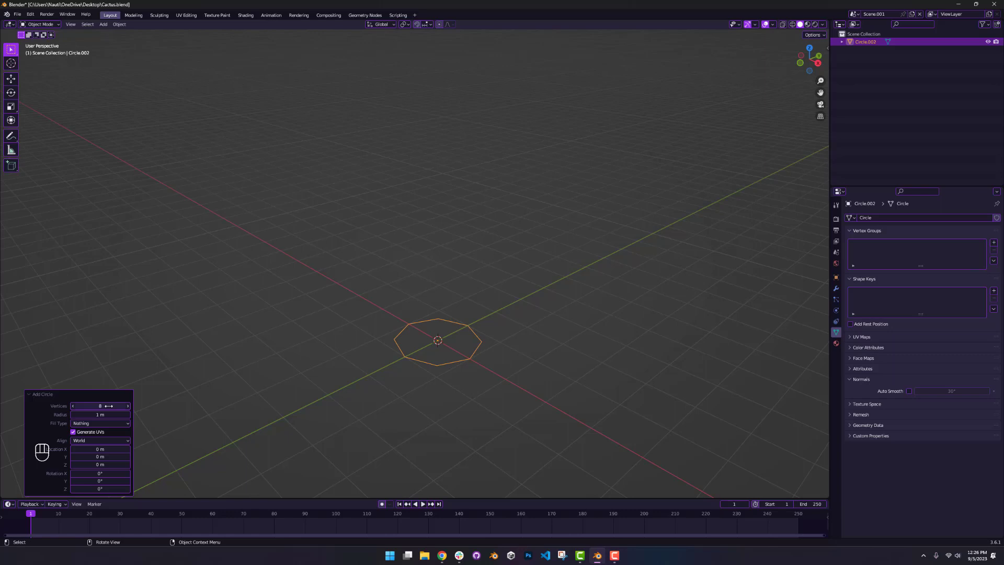
middle_drag(418, 324, 485, 397)
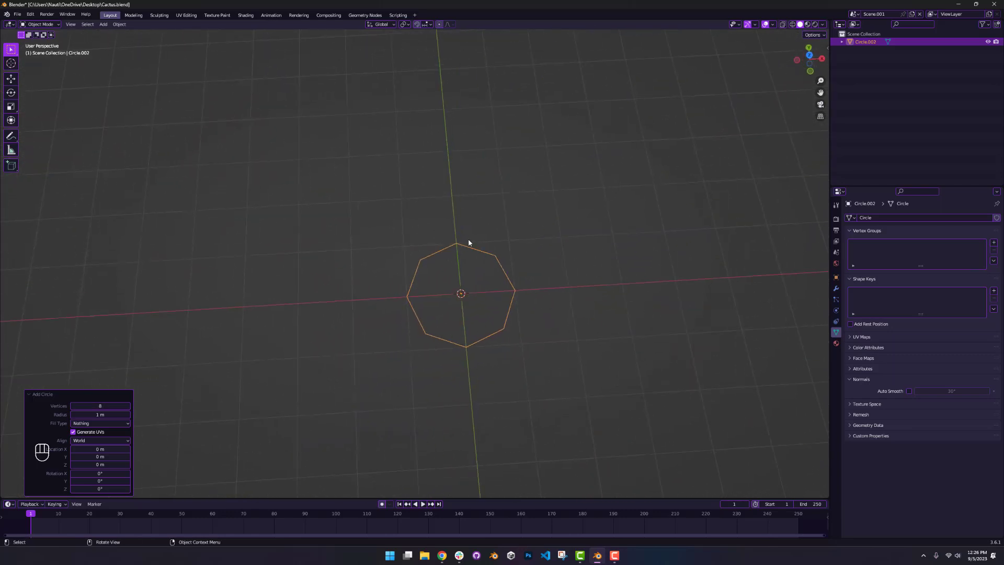
middle_drag(469, 242, 537, 328)
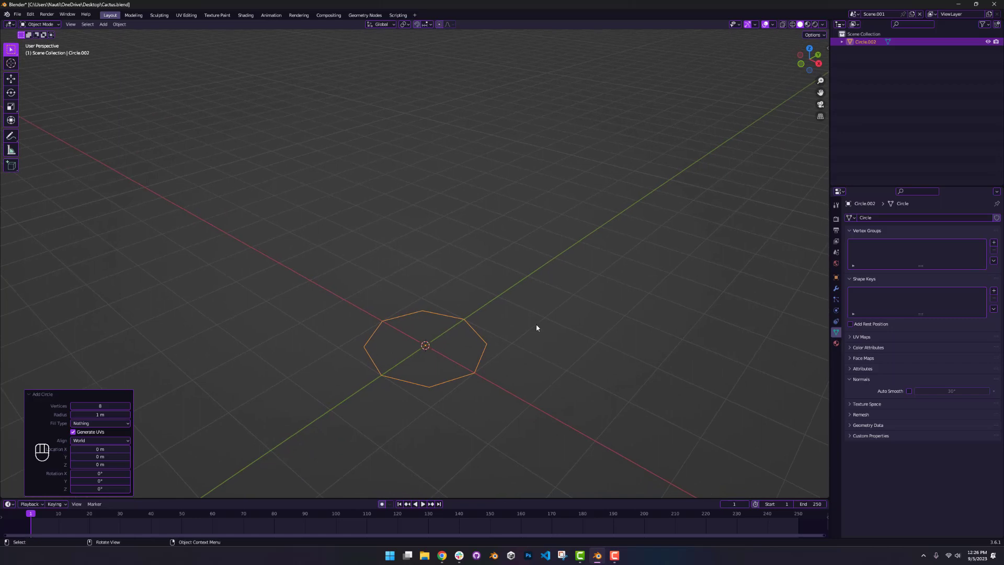
click(30, 394)
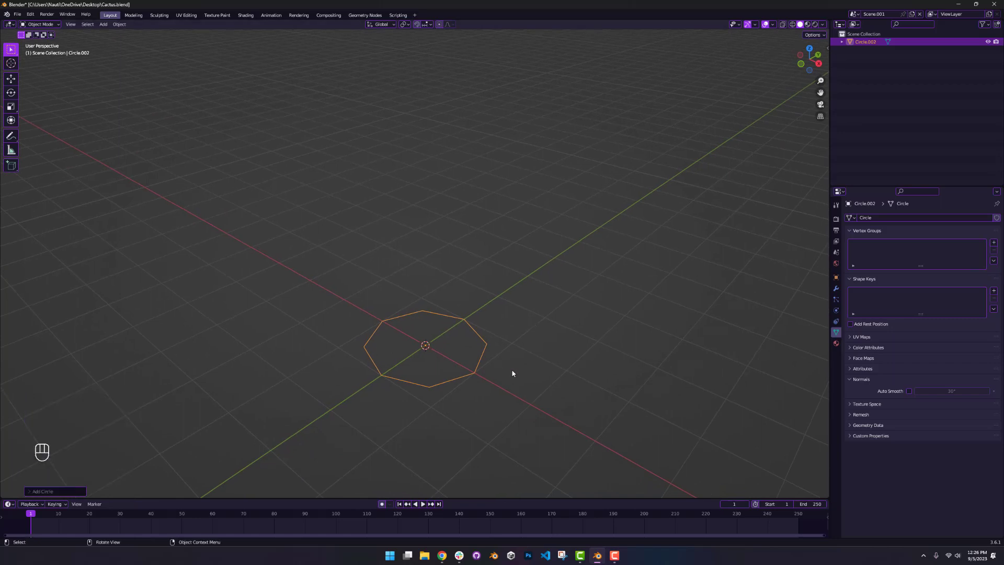
In Edit Mode from the front view, extrude the octagon straight up into the pot wall
key(KP_1)
key(Tab)
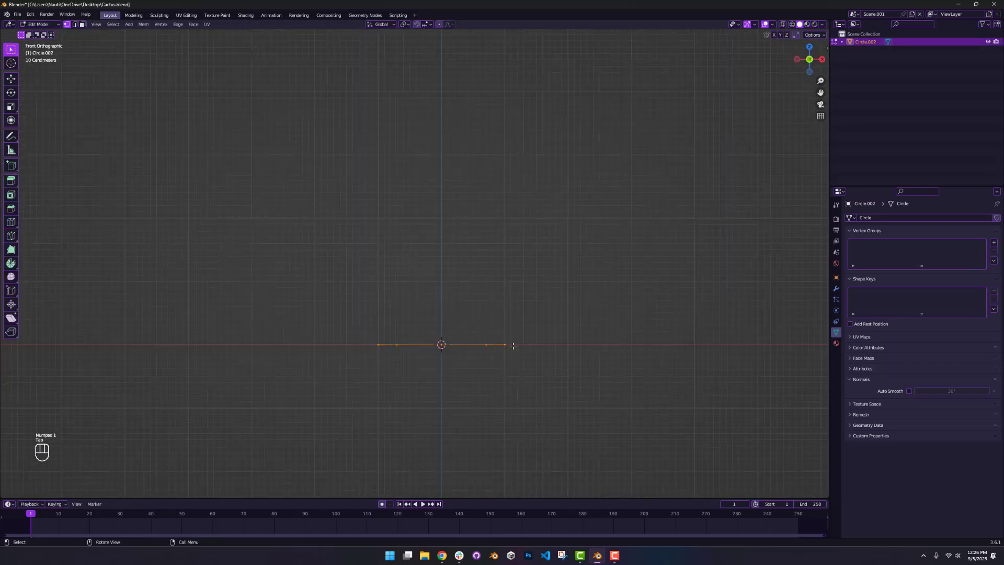
key(e)
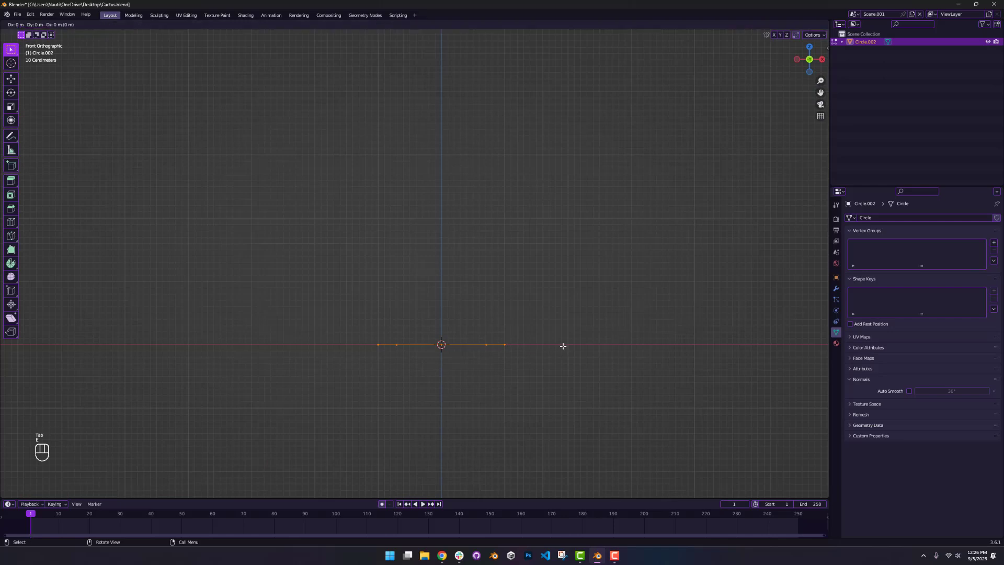
key(z)
key(ctrl)
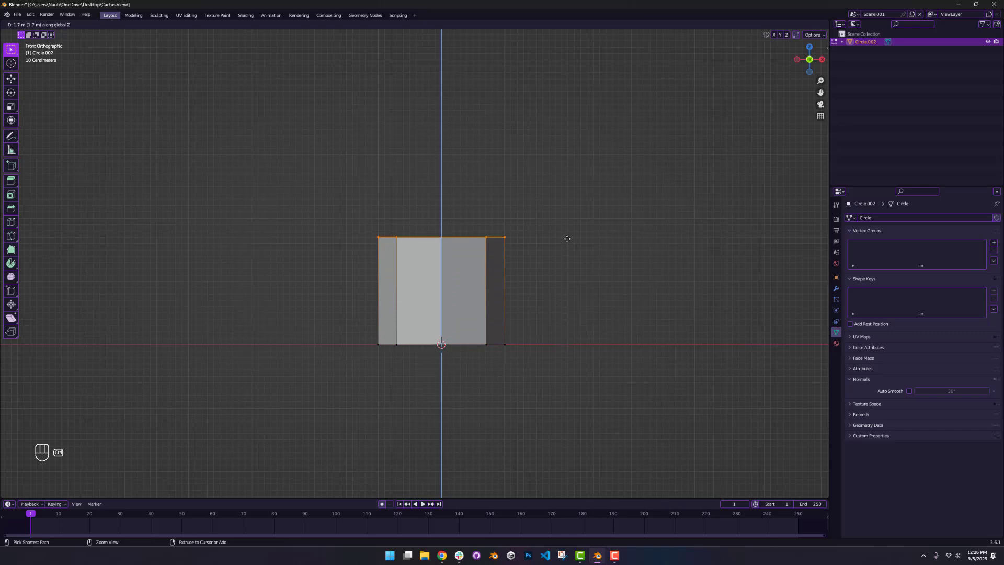
click(566, 238)
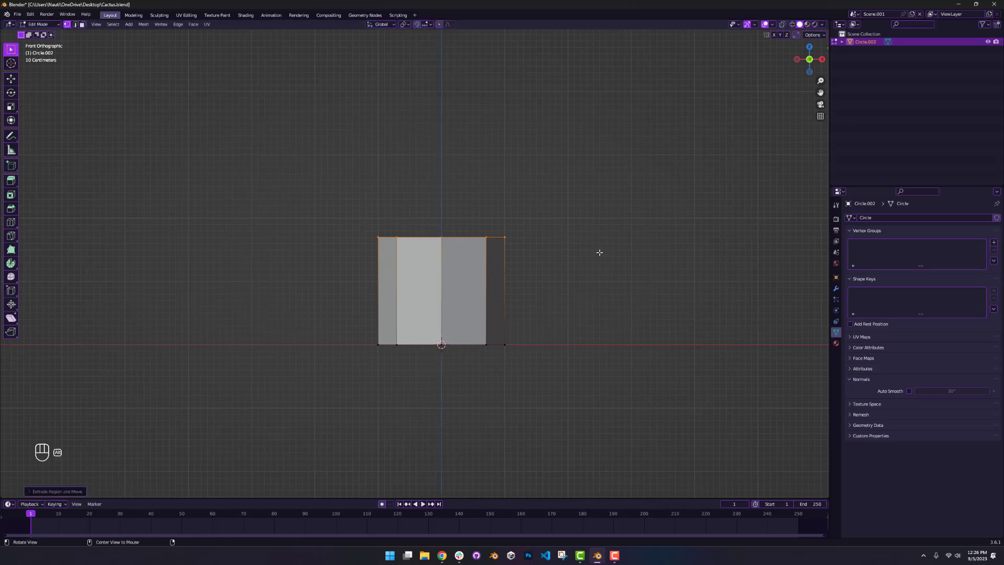
With X-ray on, scale the bottom ring to 0.6 horizontally to taper the pot
key(alt+z)
drag(325, 397, 557, 318)
key(s)
key(shift+z)
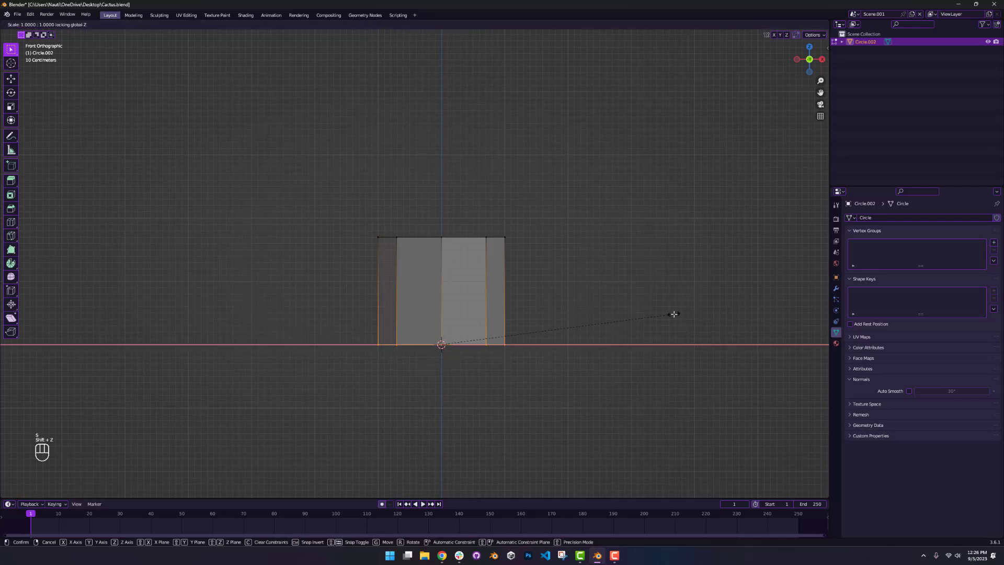
click(593, 340)
Lower the top ring vertically, then turn X-ray back off
drag(313, 214, 633, 285)
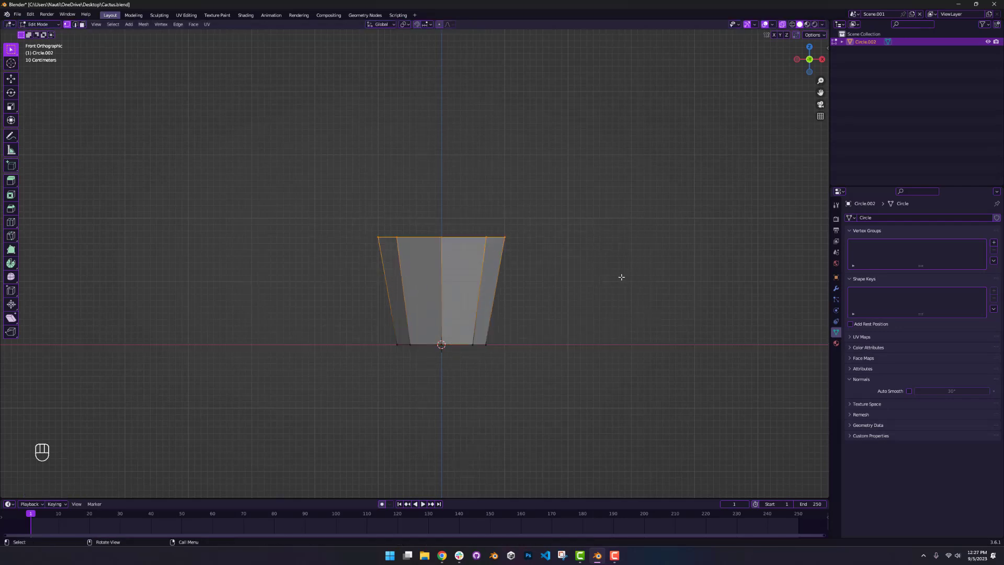
key(g)
key(z)
click(615, 294)
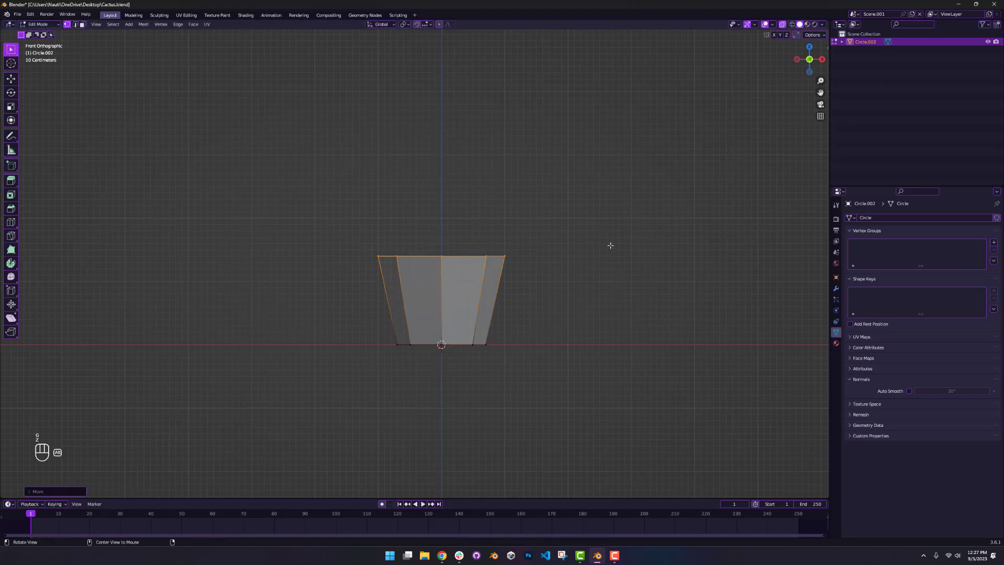
middle_drag(610, 245, 591, 309)
key(alt+z)
Select the bottom edge loop and Grid Fill it to form the pot's floor
alt+click(443, 267)
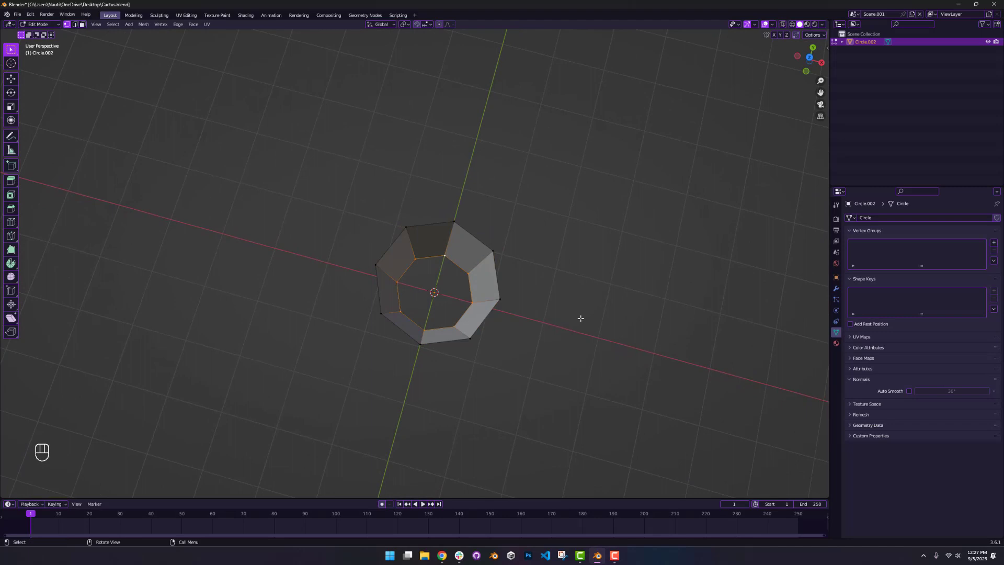
key(space)
key(ctrl+f)
click(503, 361)
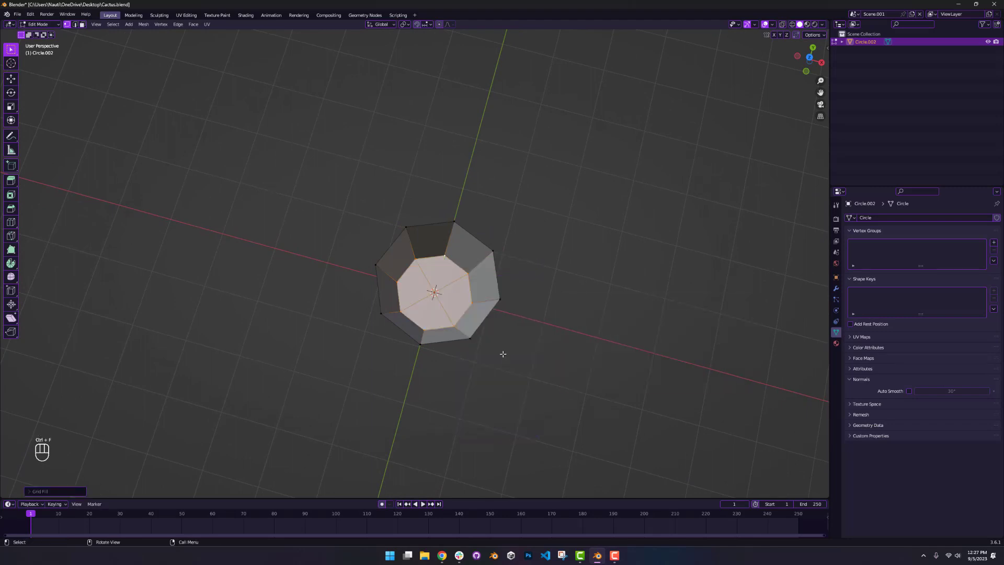
scroll(500, 356, up, 2)
middle_drag(496, 358, 491, 319)
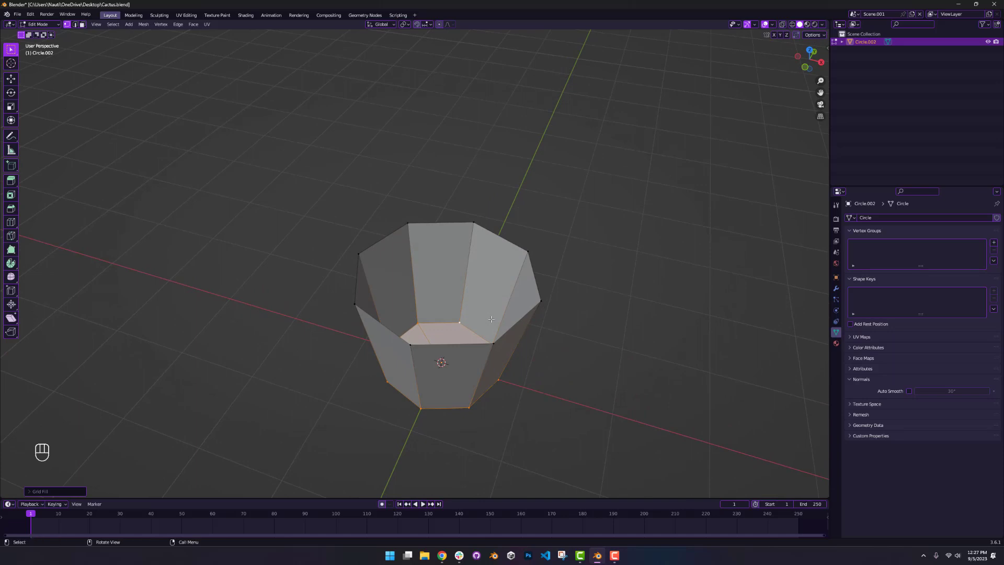
Extrude the top rim inward, then downward, to form thick inner walls
alt+click(449, 227)
key(e)
key(s)
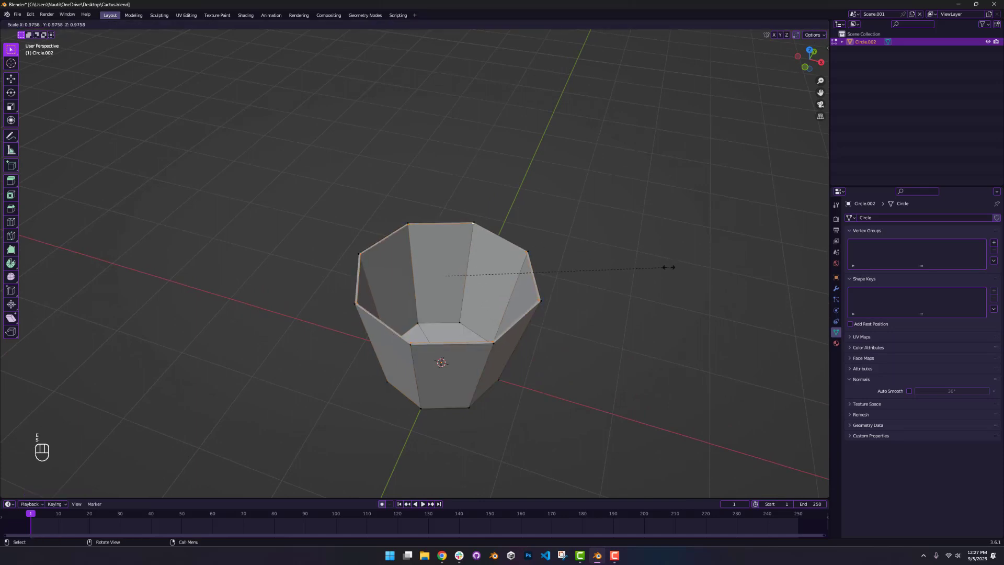
click(633, 273)
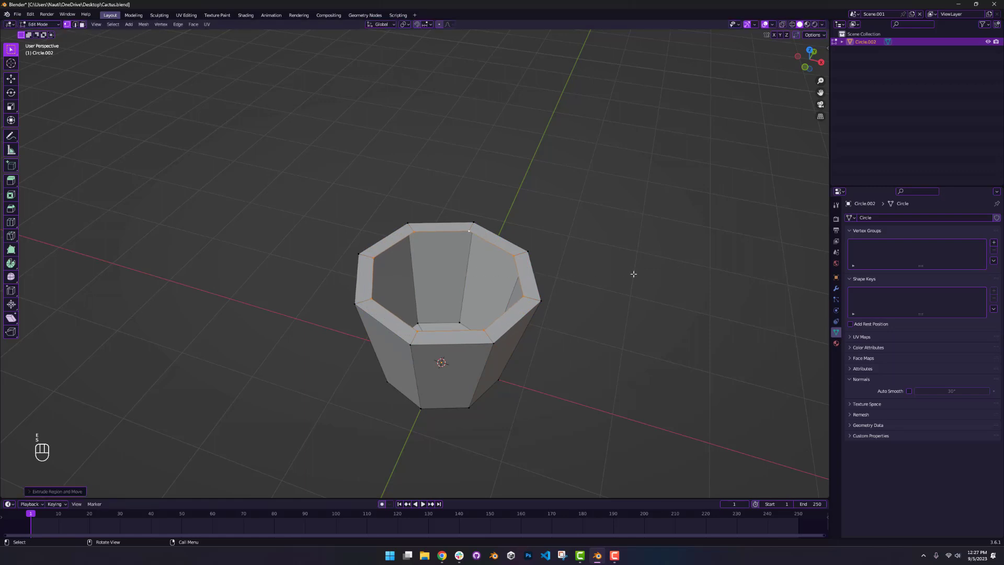
key(e)
key(z)
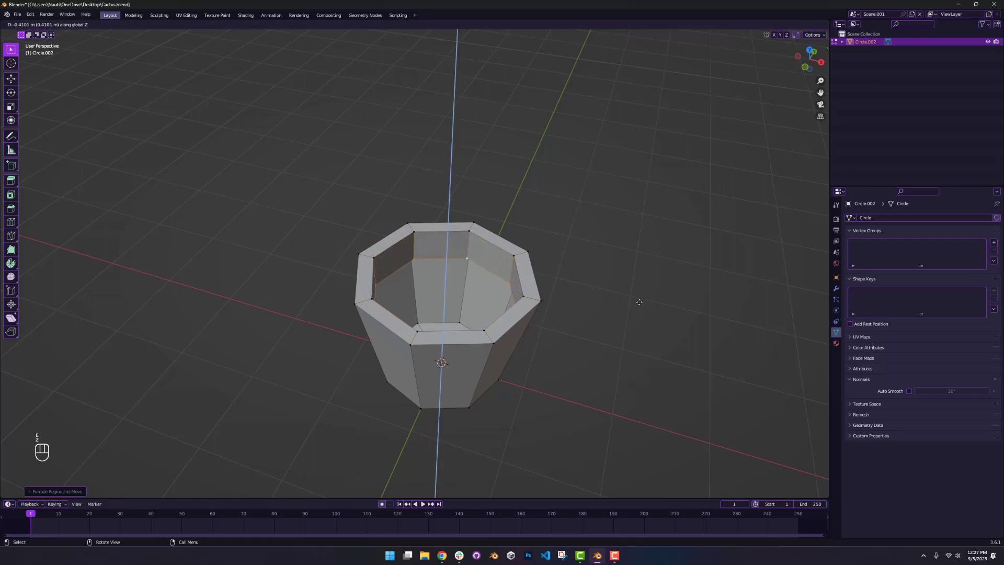
click(639, 302)
Shrink the inner edge loop and slide it up near the rim
key(KP_1)
key(alt+z)
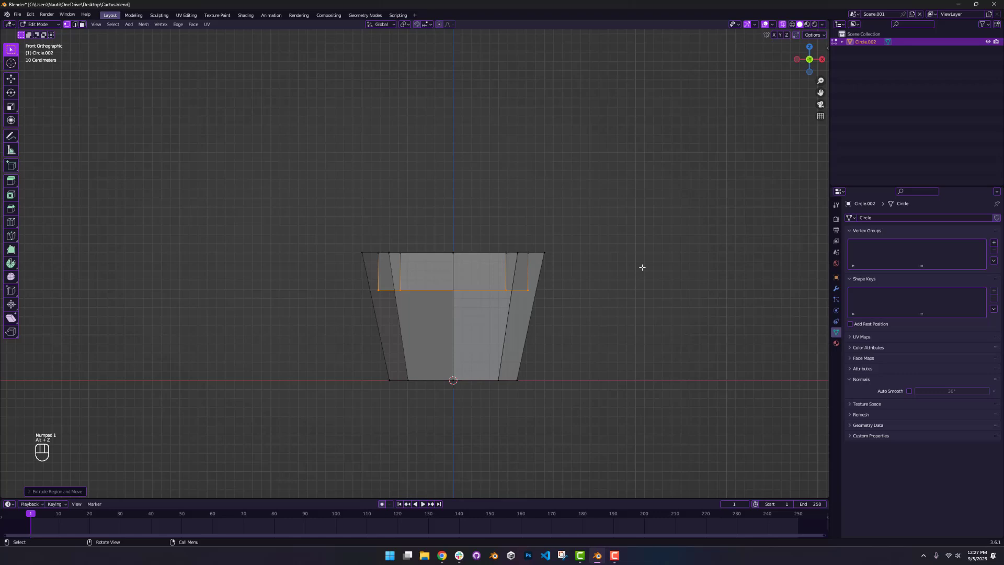
scroll(680, 287, up, 3)
key(s)
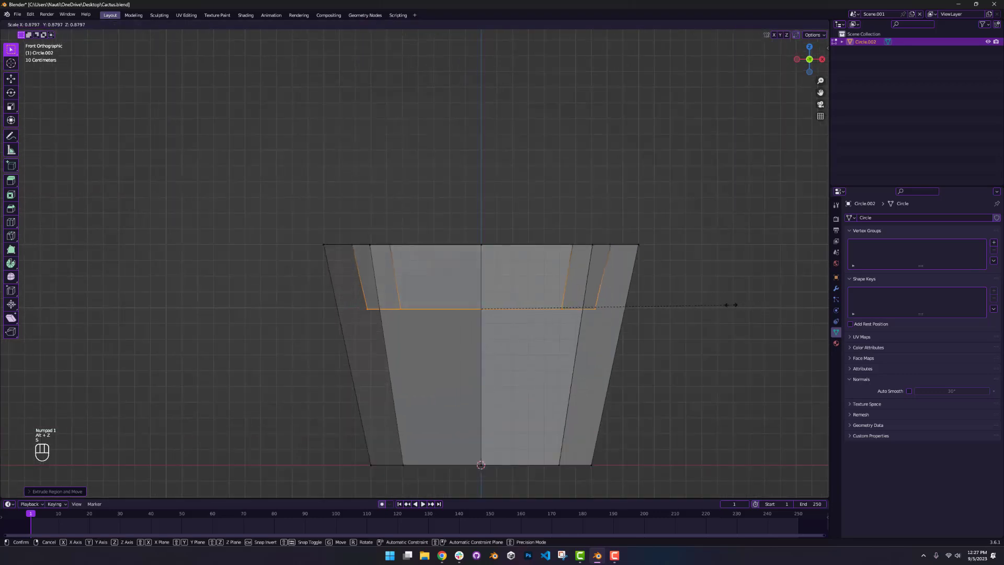
click(738, 306)
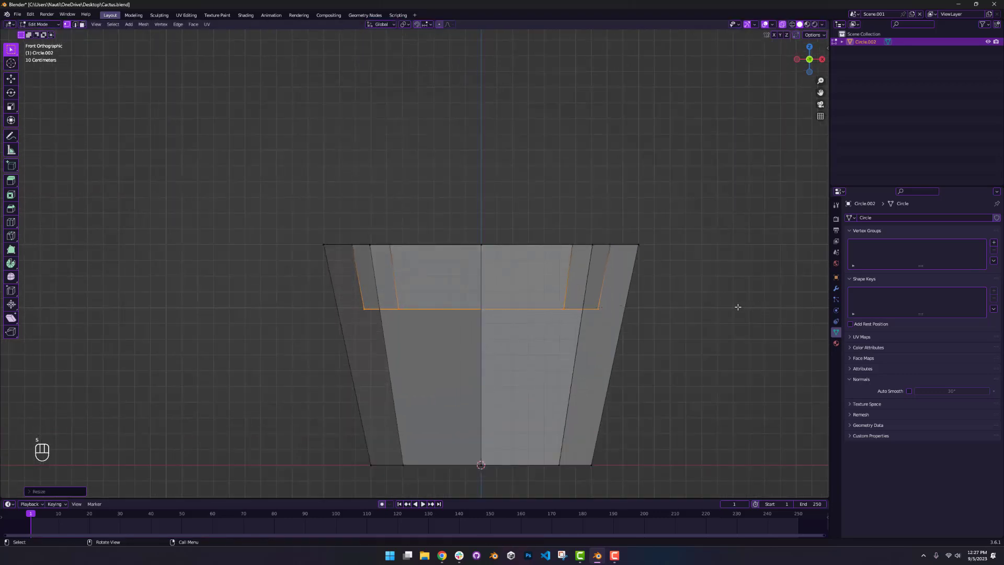
key(g)
key(g)
click(737, 300)
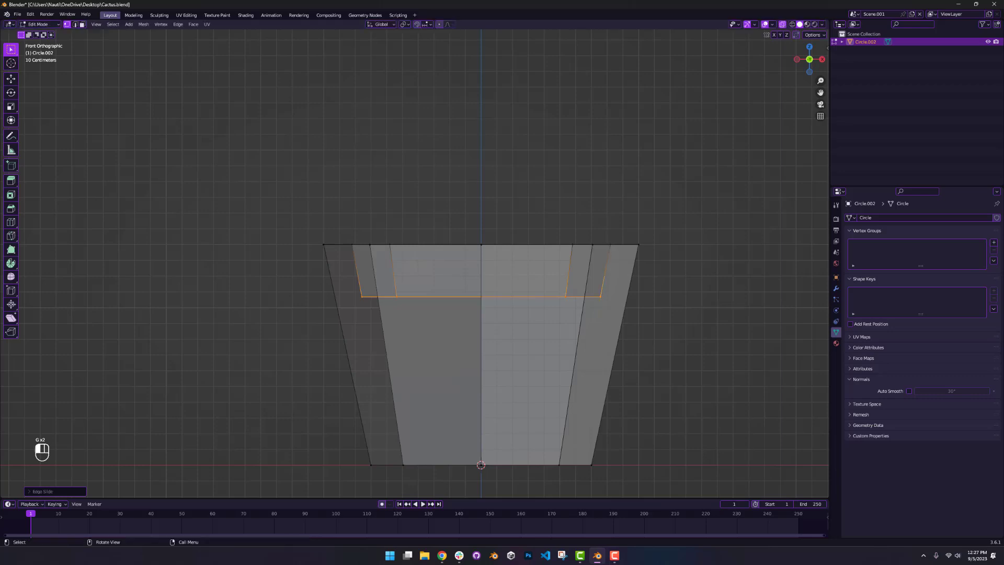
key(alt+z)
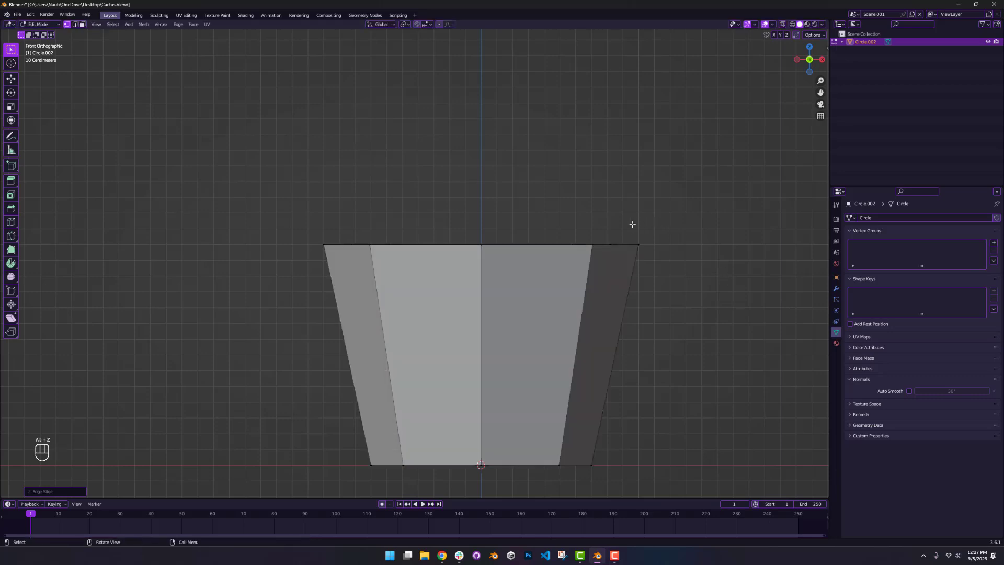
scroll(633, 222, down, 3)
middle_drag(614, 211, 605, 257)
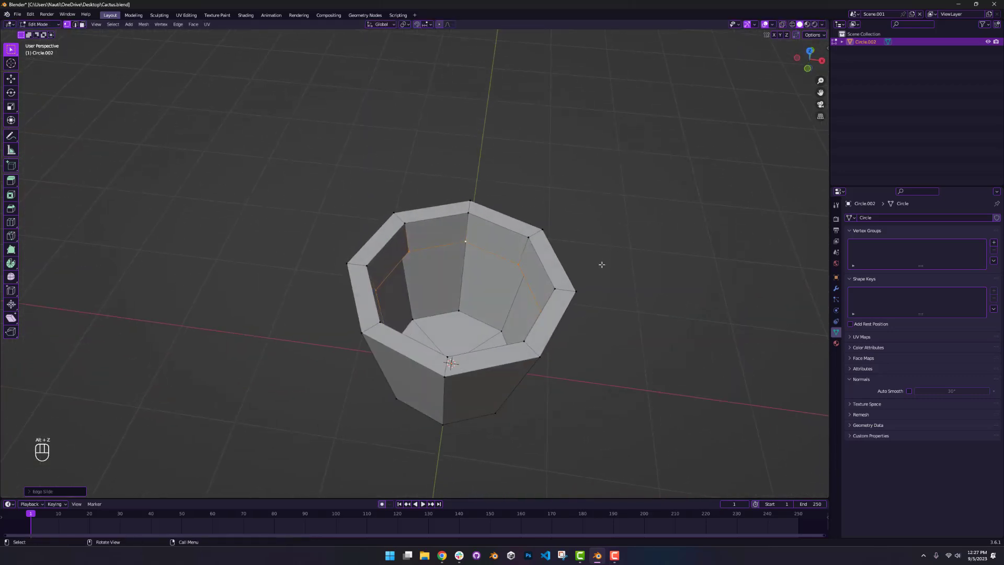
Grid Fill the pot's inner bottom opening and inset the filled face
key(ctrl+f)
click(601, 264)
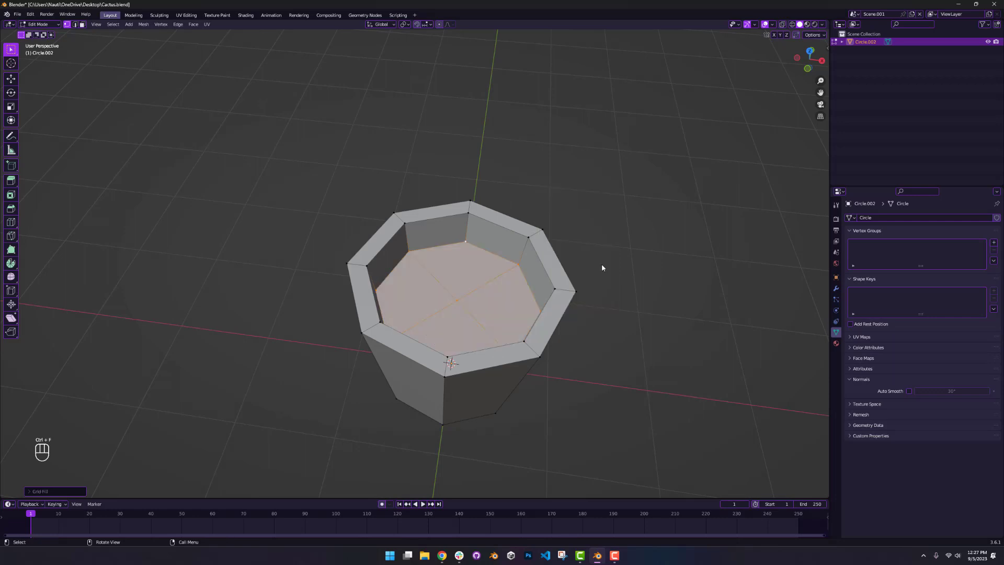
middle_drag(601, 267, 569, 284)
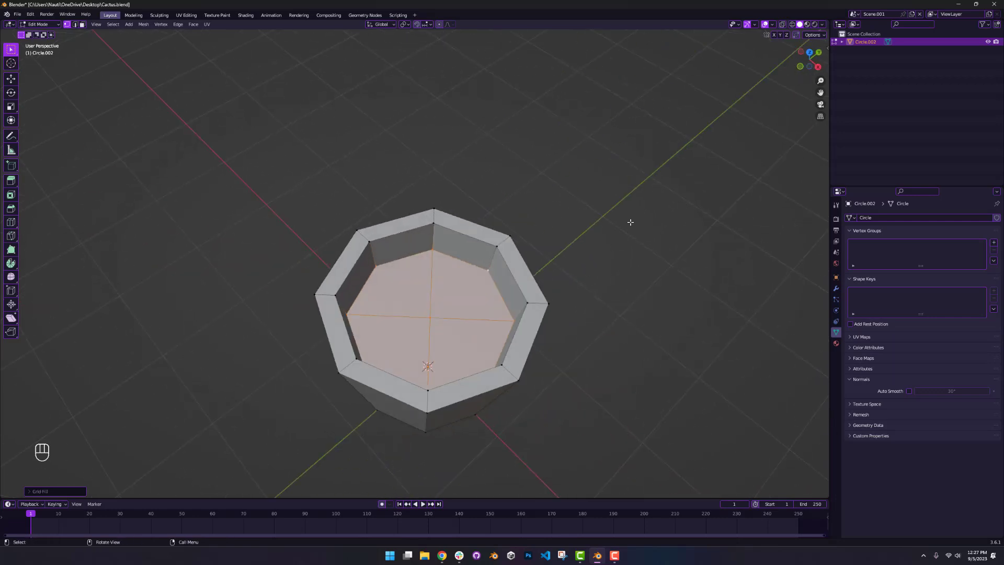
key(i)
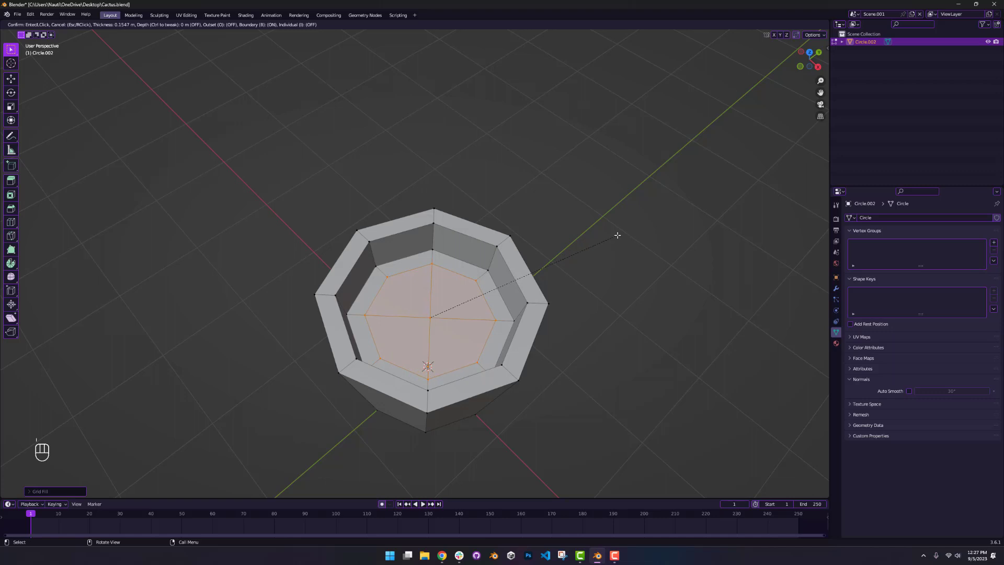
click(618, 236)
middle_drag(619, 294, 625, 274)
Raise the inset floor faces vertically and check the pot in Object Mode
key(g)
key(z)
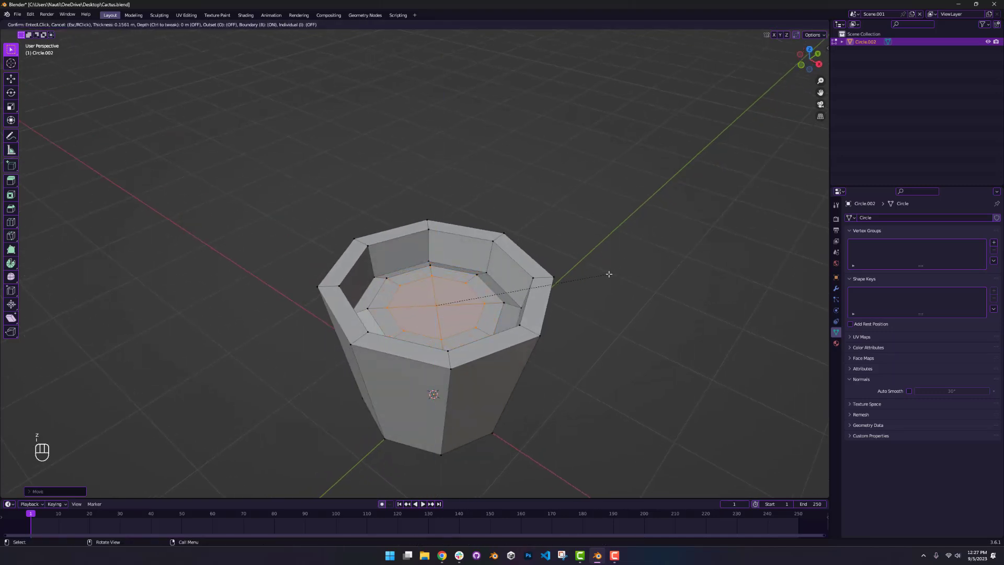
click(609, 269)
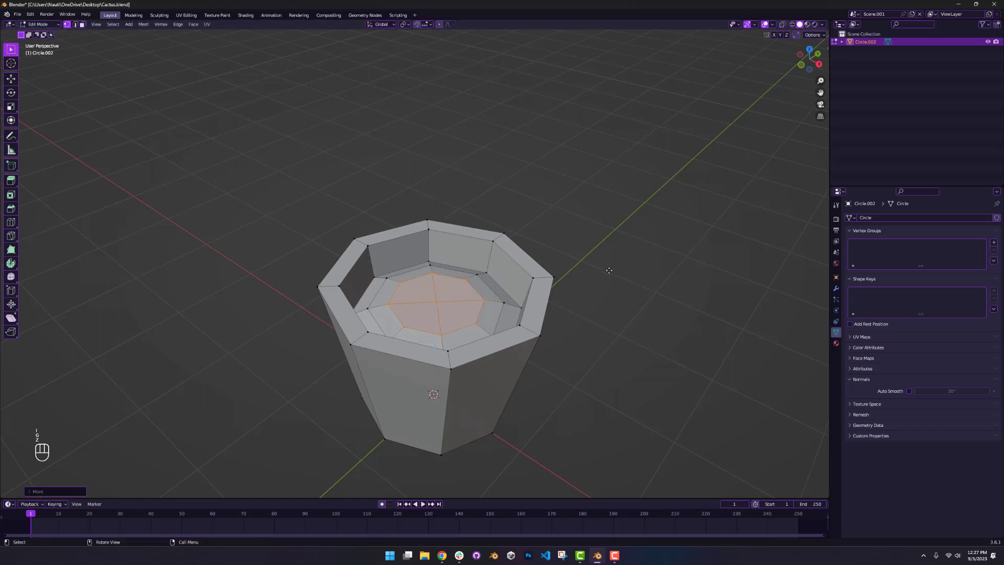
key(Tab)
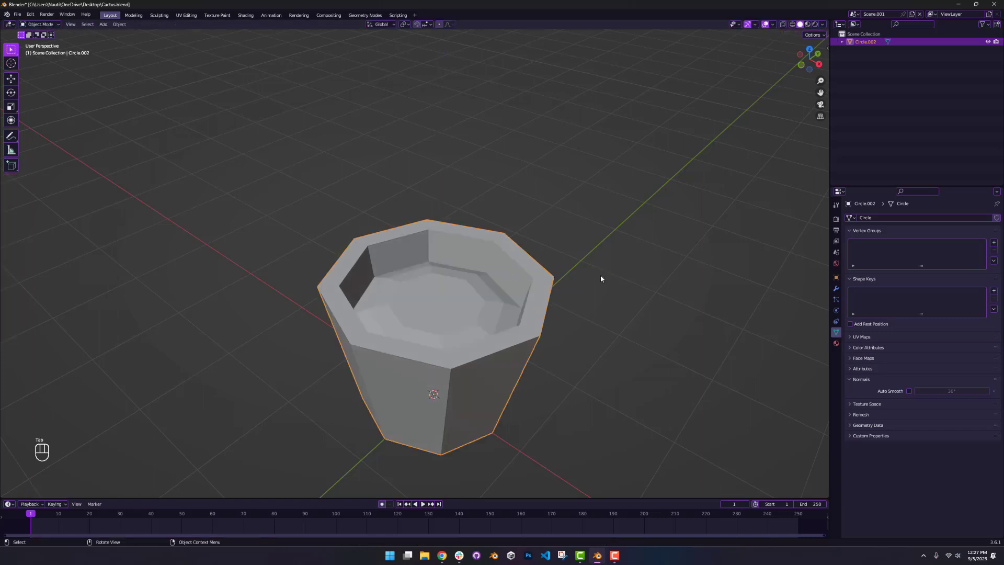
alt+drag(513, 312, 459, 300)
key(Tab)
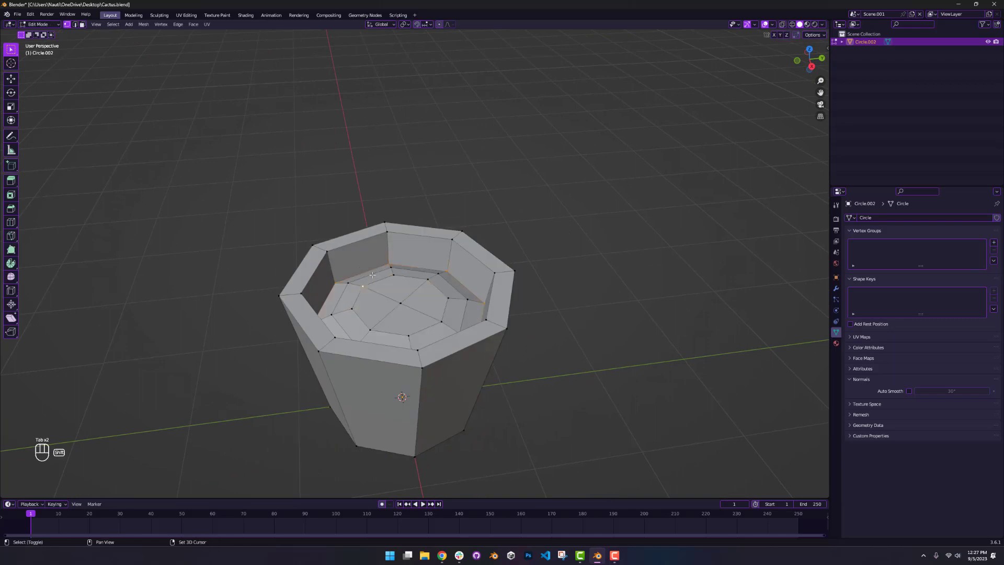
Reselect the inner floor faces and raise them about 0.15 m, just below the rim
alt+drag(372, 275, 509, 288)
key(g)
key(z)
click(486, 302)
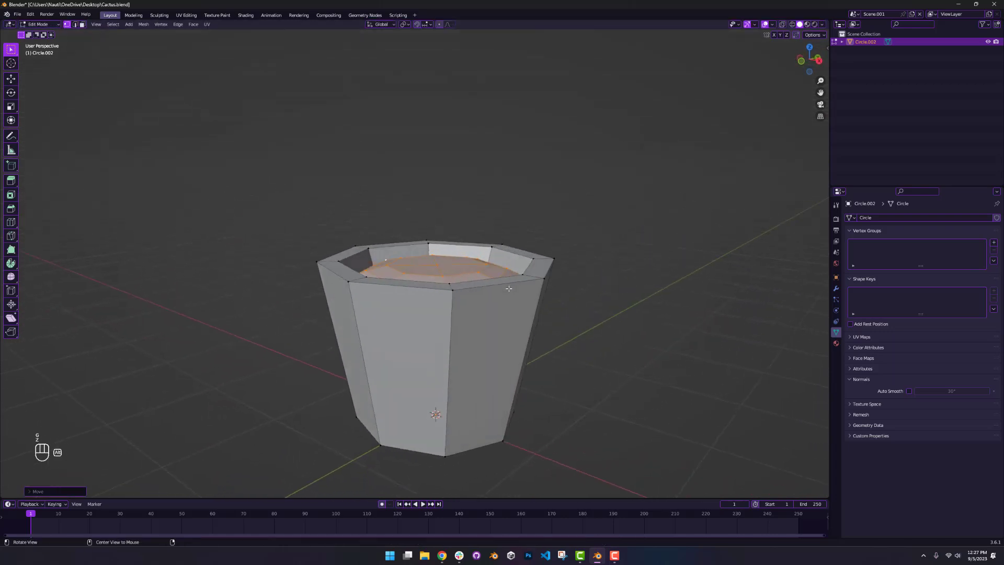
key(g)
key(z)
click(522, 282)
key(Tab)
scroll(603, 198, down, 5)
alt+drag(603, 198, 475, 265)
Add a new mesh circle at the origin, viewed from the front
key(KP_1)
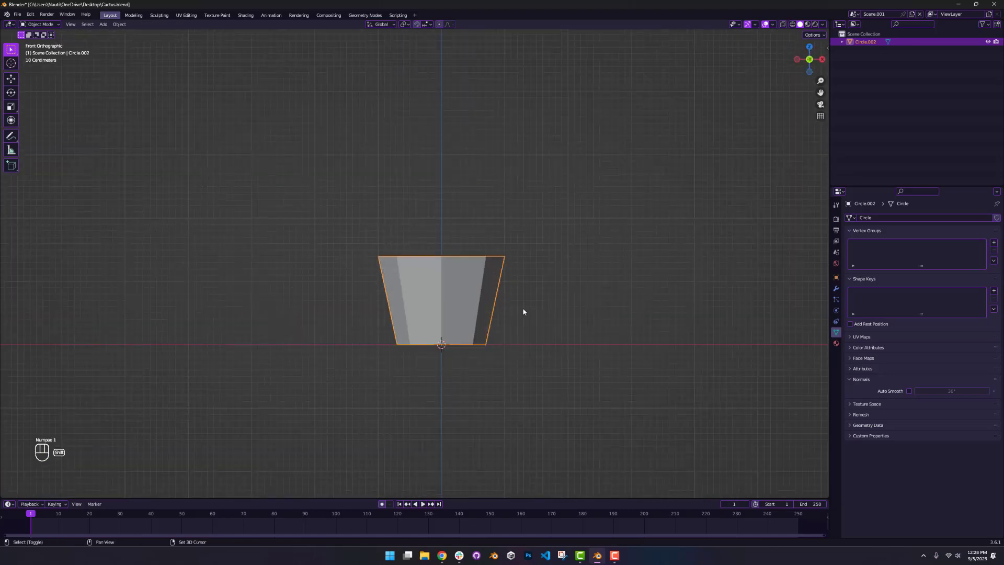
key(shift+a)
mouse_move(523, 310)
click(561, 325)
alt+drag(560, 327, 560, 319)
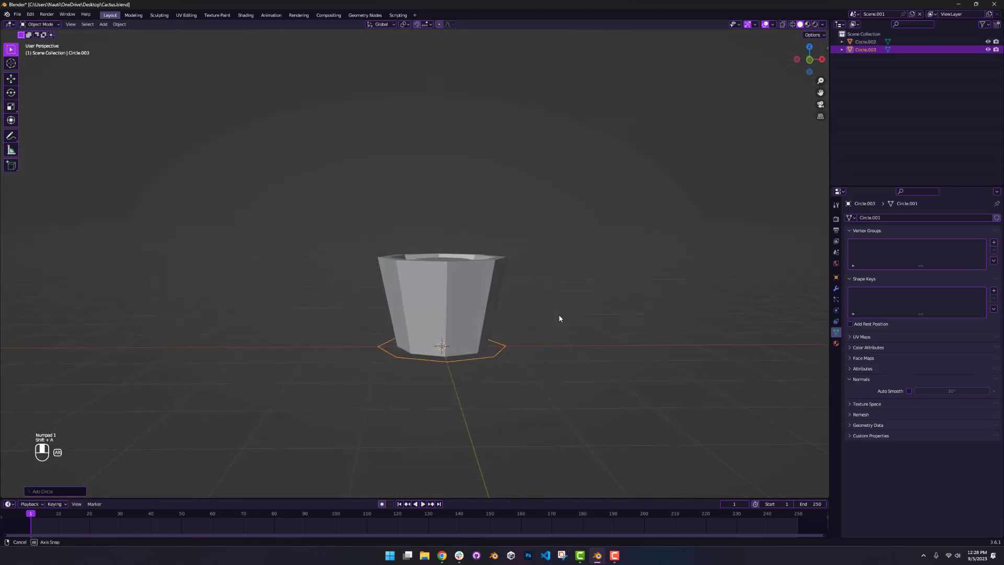
key(KP_1)
Raise the new circle about 0.2 m to the pot's top
key(alt+z)
scroll(565, 354, up, 2)
key(g)
key(z)
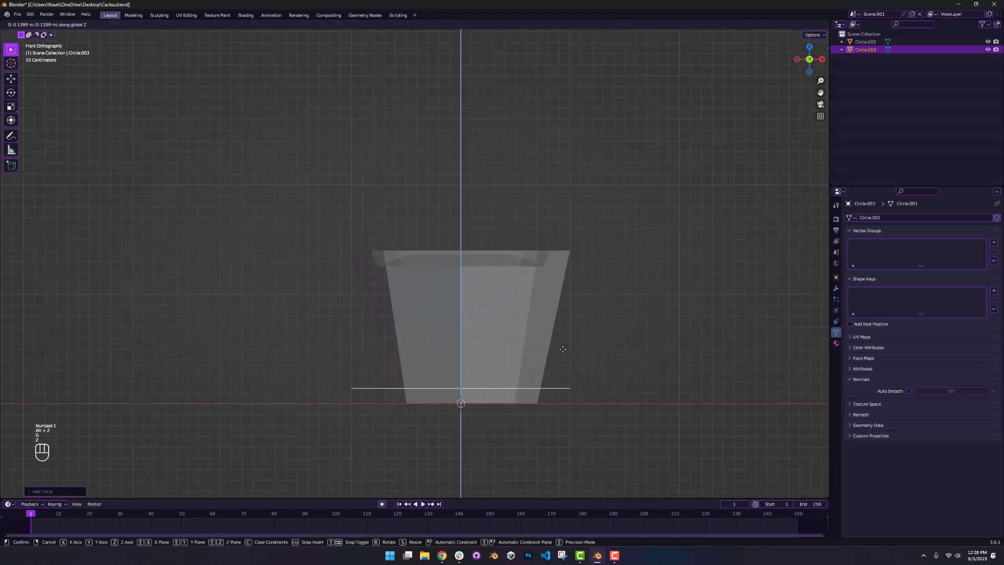
click(568, 237)
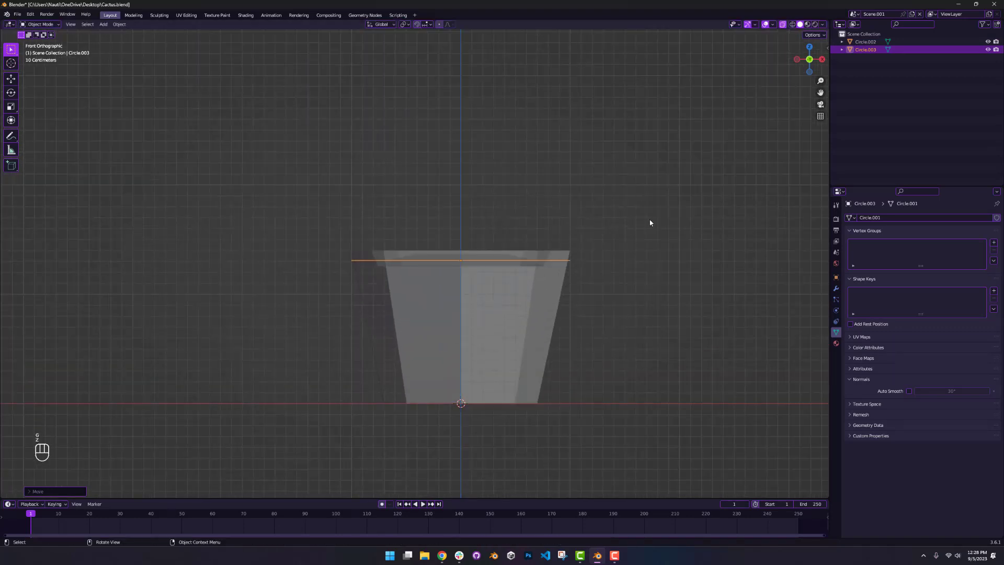
key(alt+z)
Scale the circle to about 0.64 in top view so it fits inside the rim
key(KP_7)
key(s)
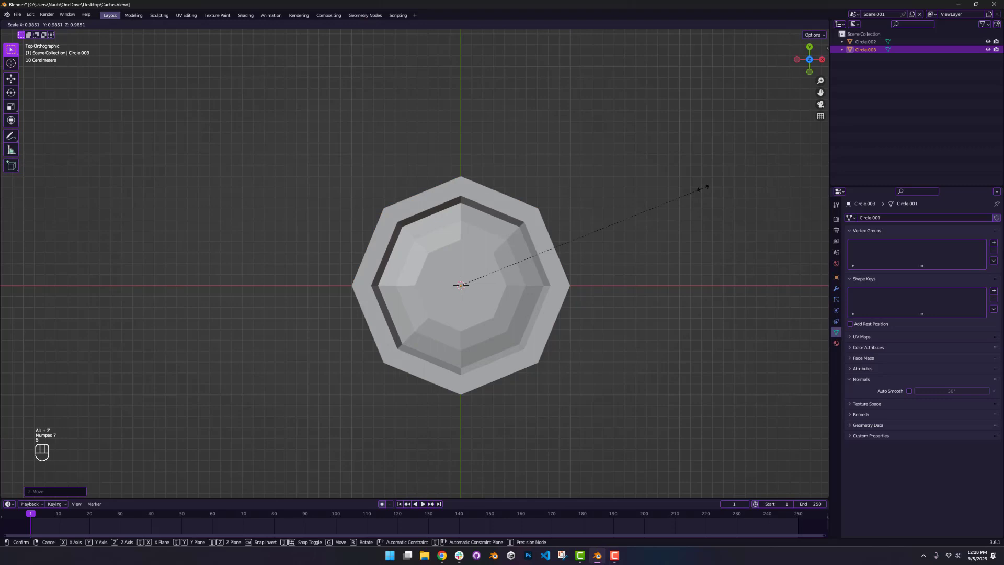
click(622, 233)
key(Tab)
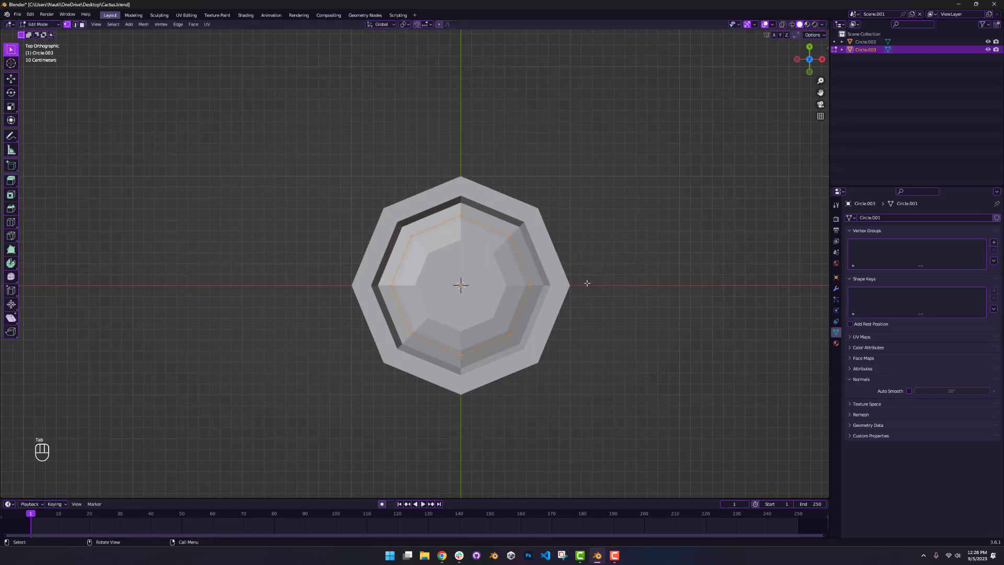
key(KP_1)
Extrude the circle 3 m up into a trunk and narrow it to about 0.74 width
key(e)
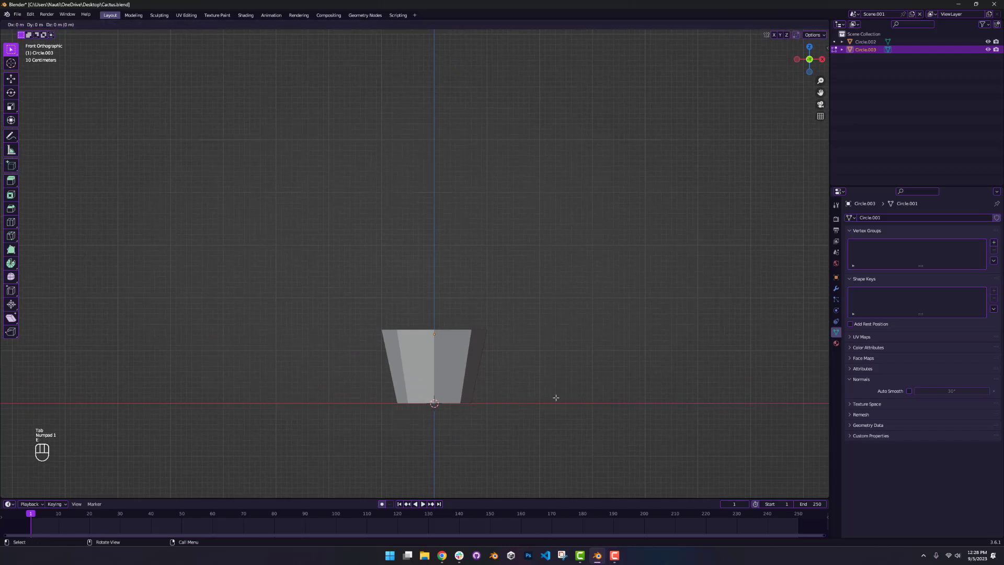
key(z)
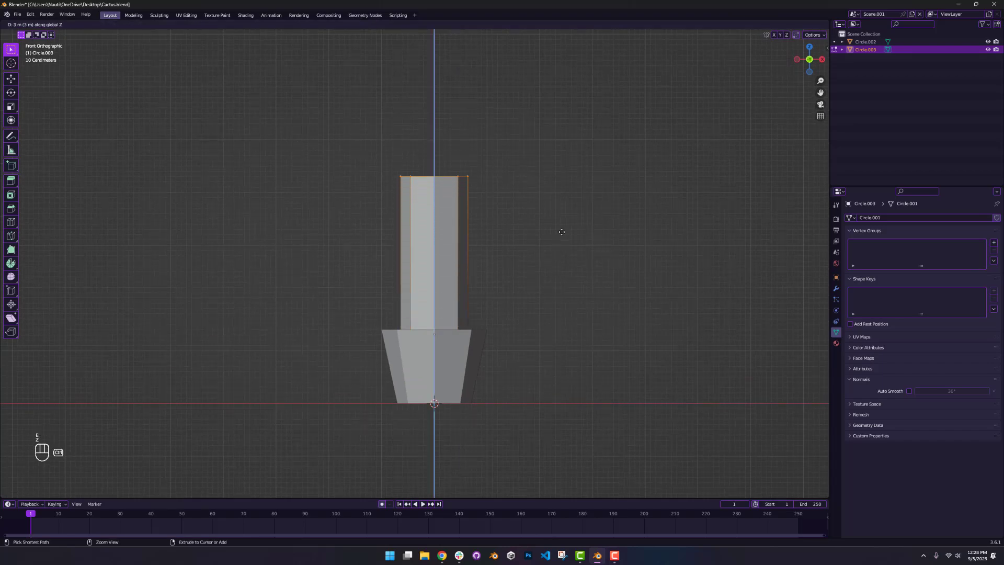
click(562, 215)
key(a)
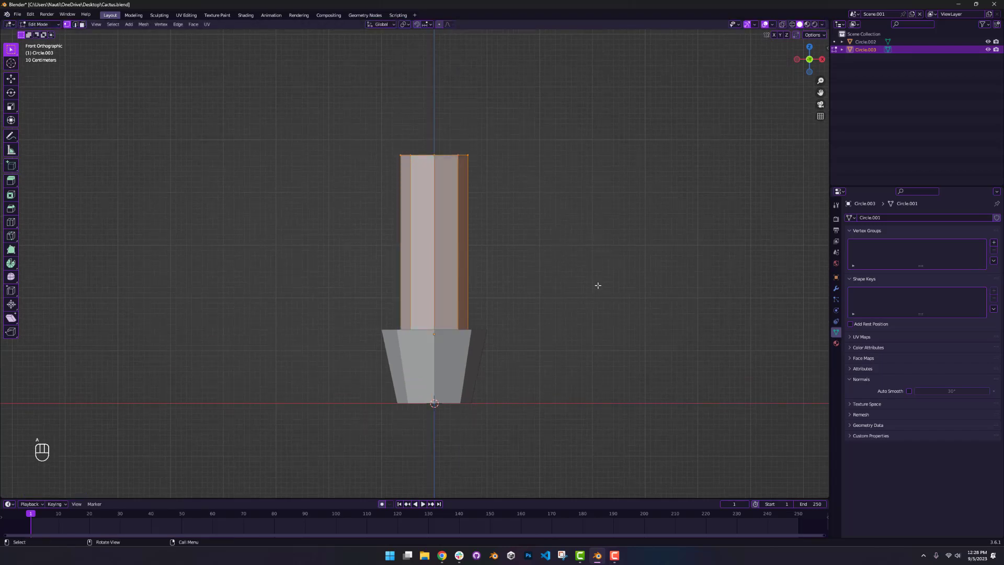
key(s)
key(shift+z)
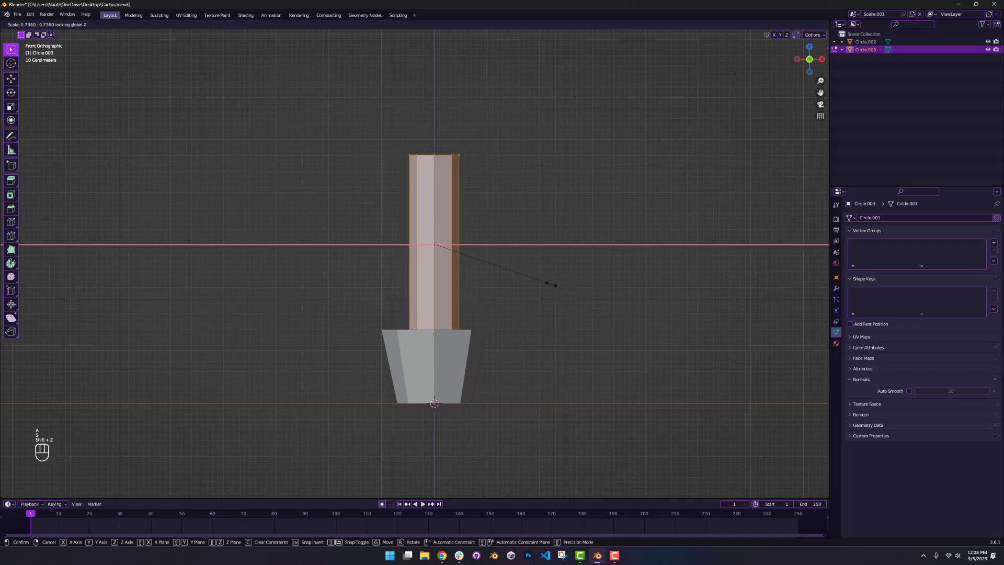
click(555, 285)
key(alt+z)
drag(335, 104, 564, 207)
Extrude the trunk's top ring a short way up, narrow it, and set its height
key(alt+z)
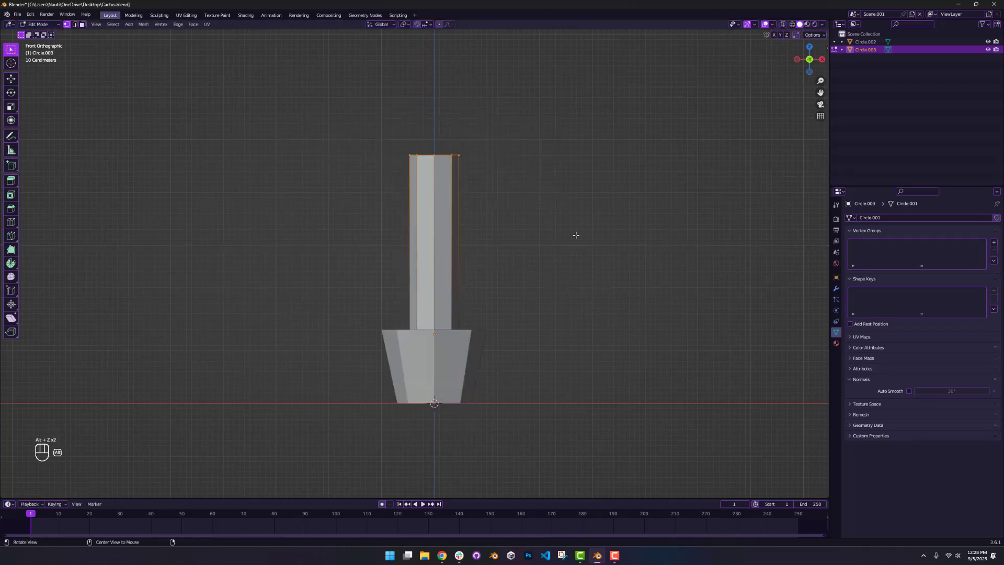
key(e)
key(z)
click(587, 269)
key(s)
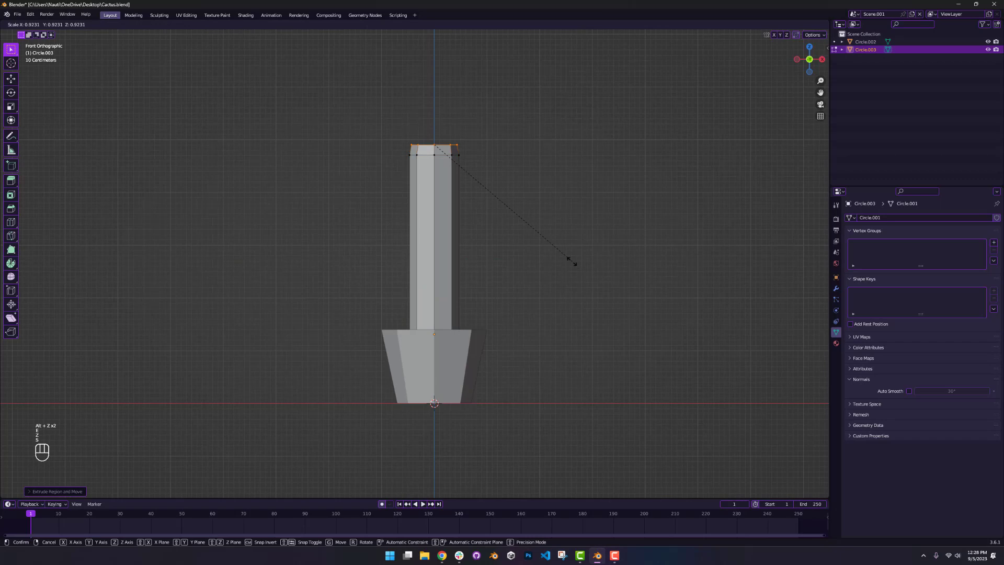
click(544, 253)
key(g)
key(z)
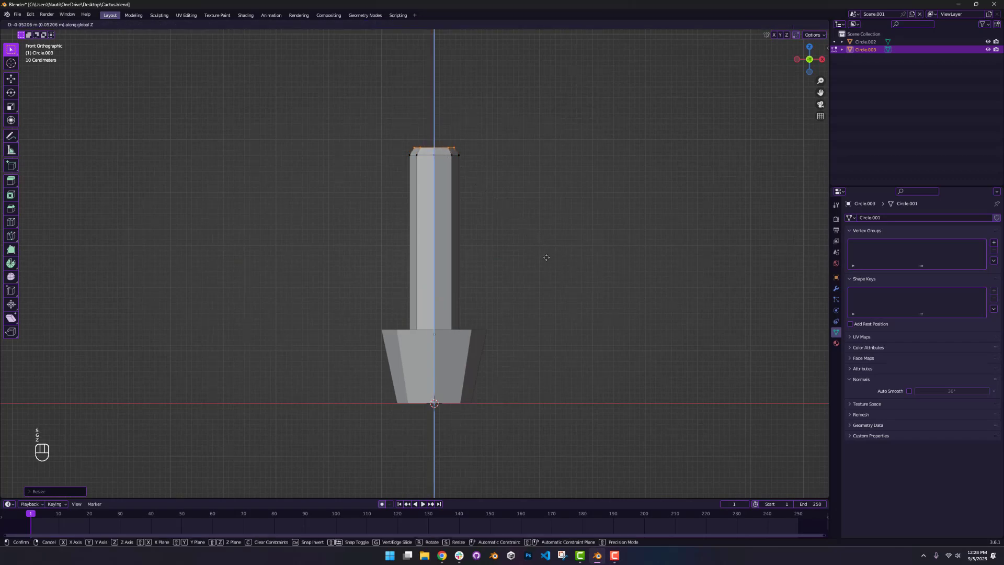
click(576, 288)
Extrude a second, smaller top ring and raise it to round the trunk's top
key(e)
key(z)
click(572, 281)
key(s)
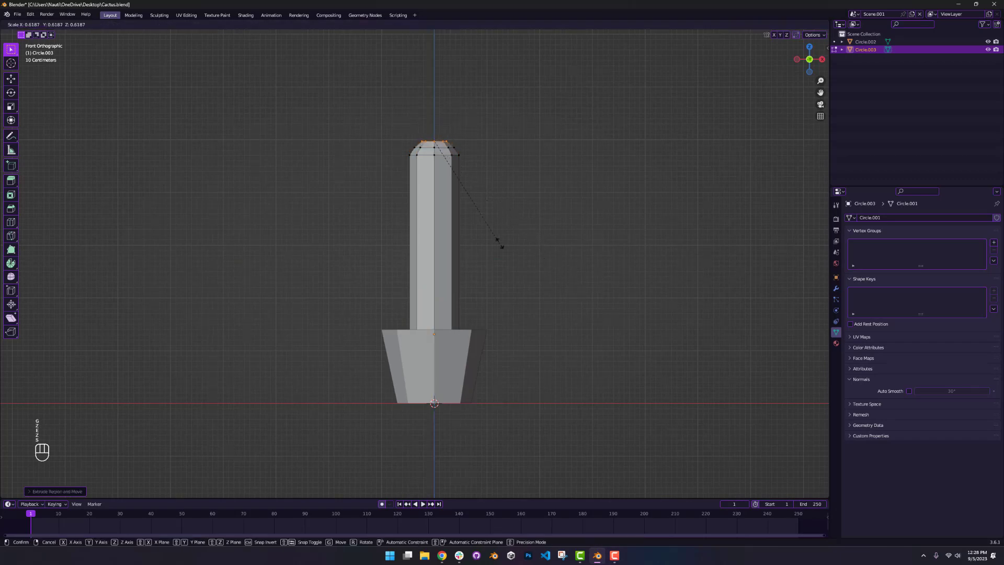
click(494, 238)
key(g)
key(z)
click(544, 215)
middle_drag(544, 215, 522, 250)
Close the trunk's open top with a grid fill and resize the cap
key(ctrl+f)
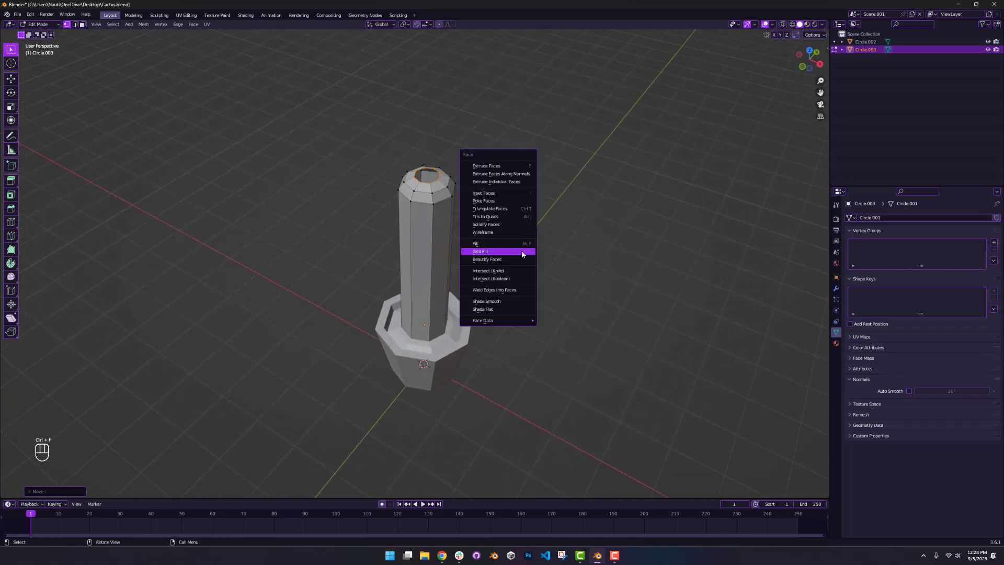
click(522, 252)
key(s)
click(565, 228)
Shift the trunk's top ring vertically and check the shape in Object Mode
key(Tab)
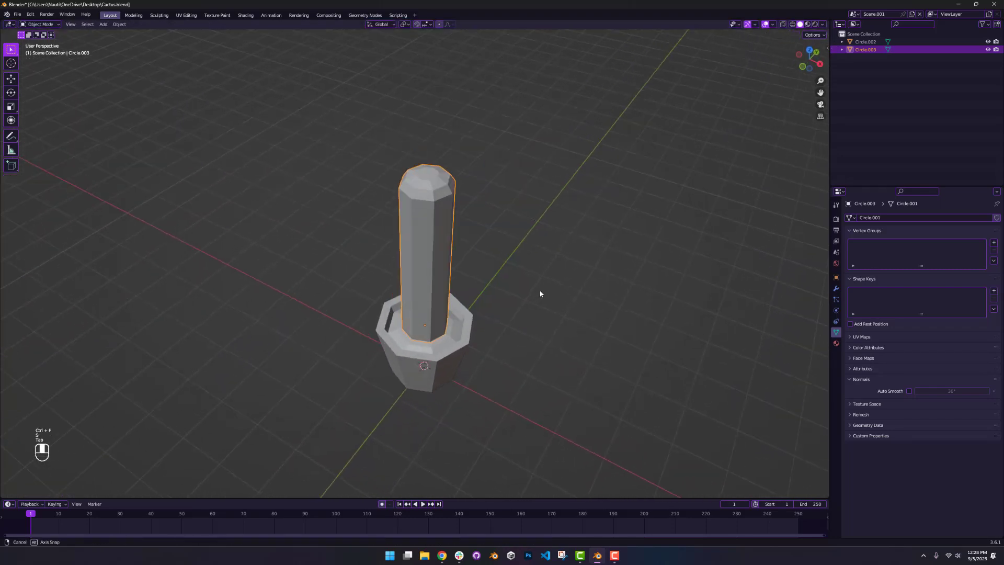
middle_drag(540, 294, 469, 190)
key(Tab)
key(g)
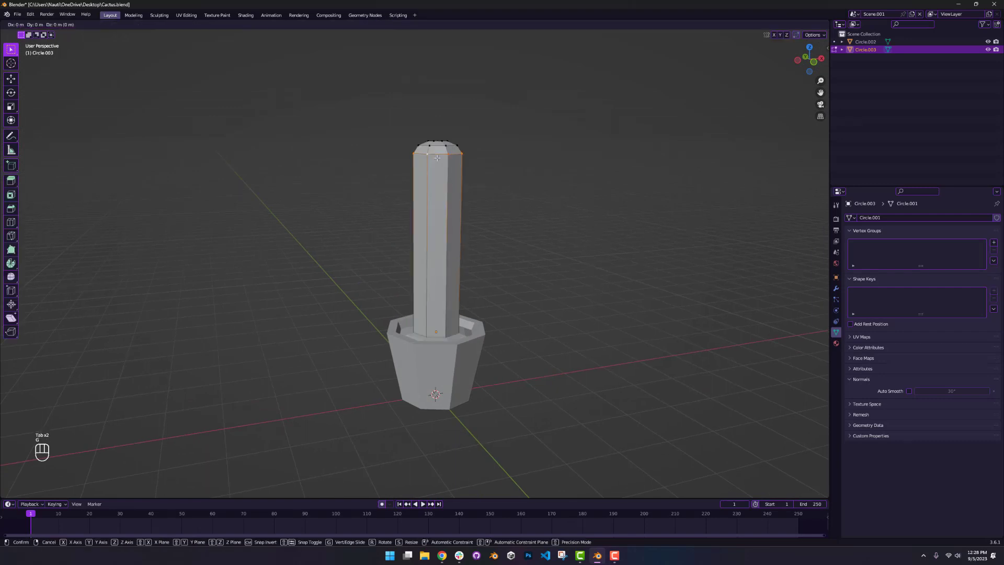
key(z)
key(g)
key(z)
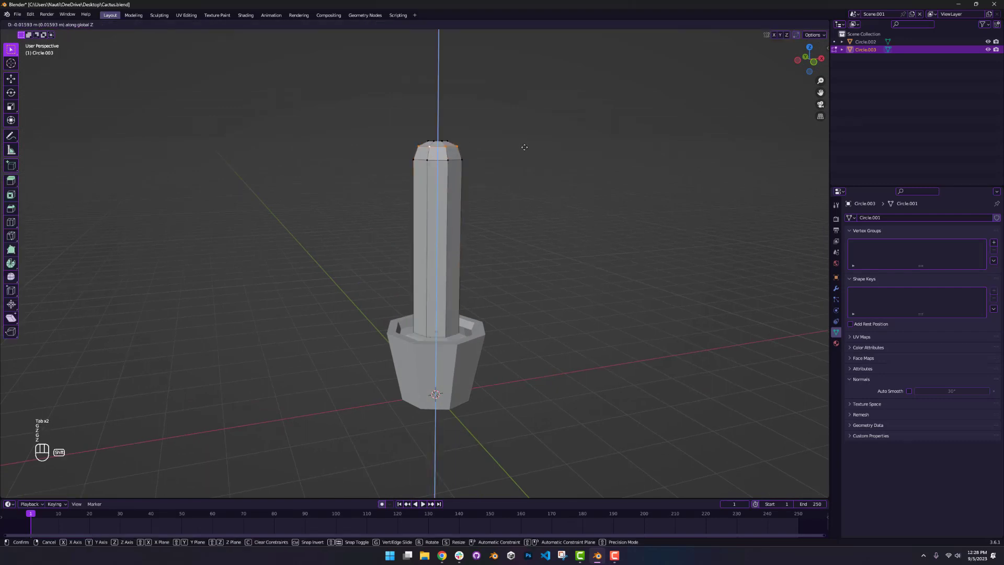
click(522, 175)
key(Tab)
middle_drag(601, 262, 486, 305)
key(Tab)
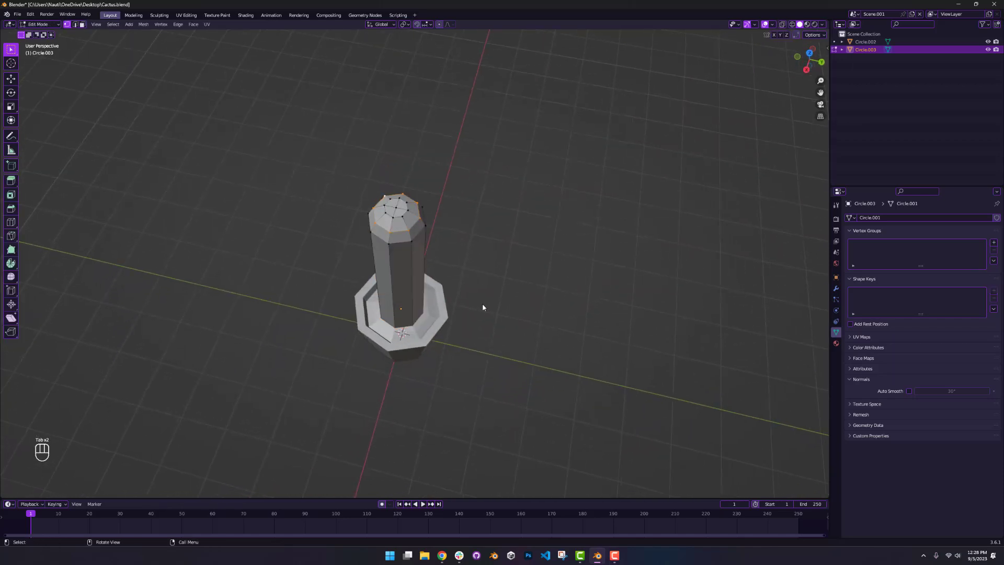
key(Tab)
In front view, duplicate the whole trunk mesh and rotate the copy 90° sideways
key(KP_1)
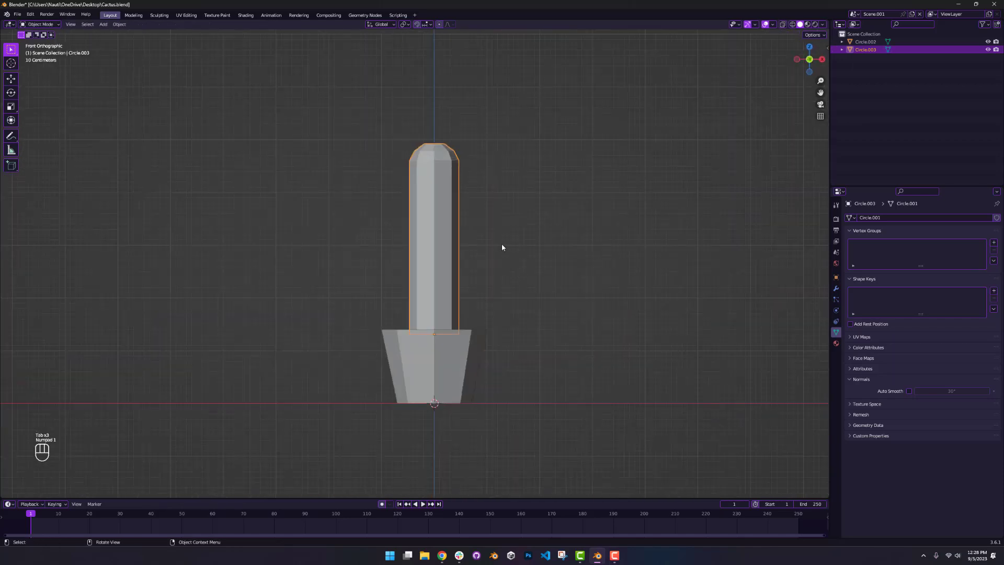
key(Tab)
key(a)
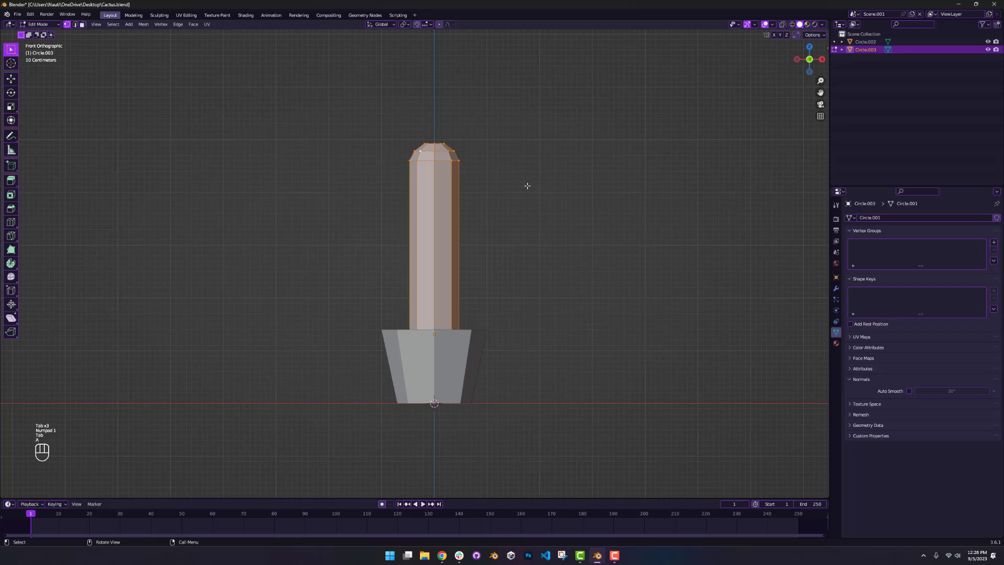
key(shift+d)
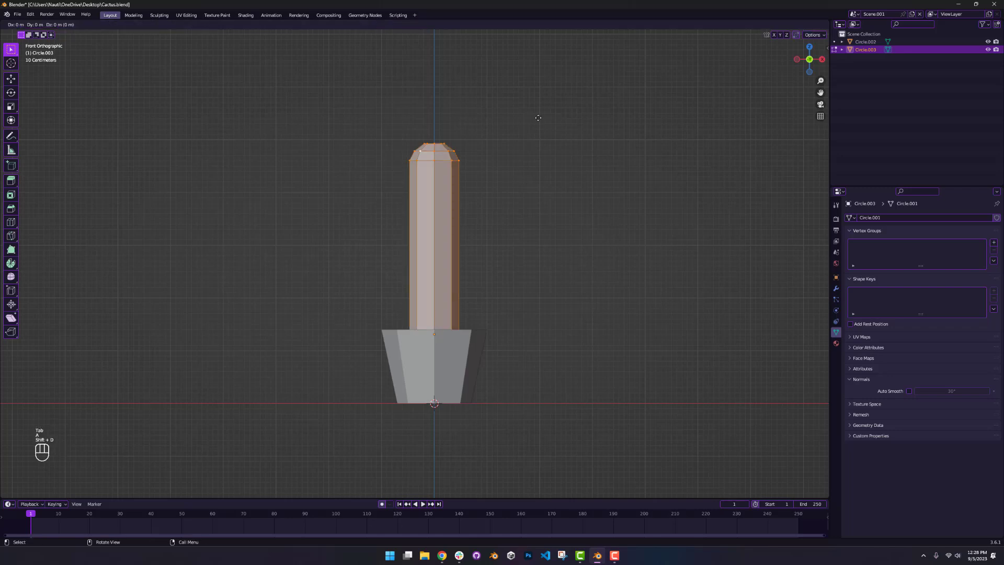
key(ctrl)
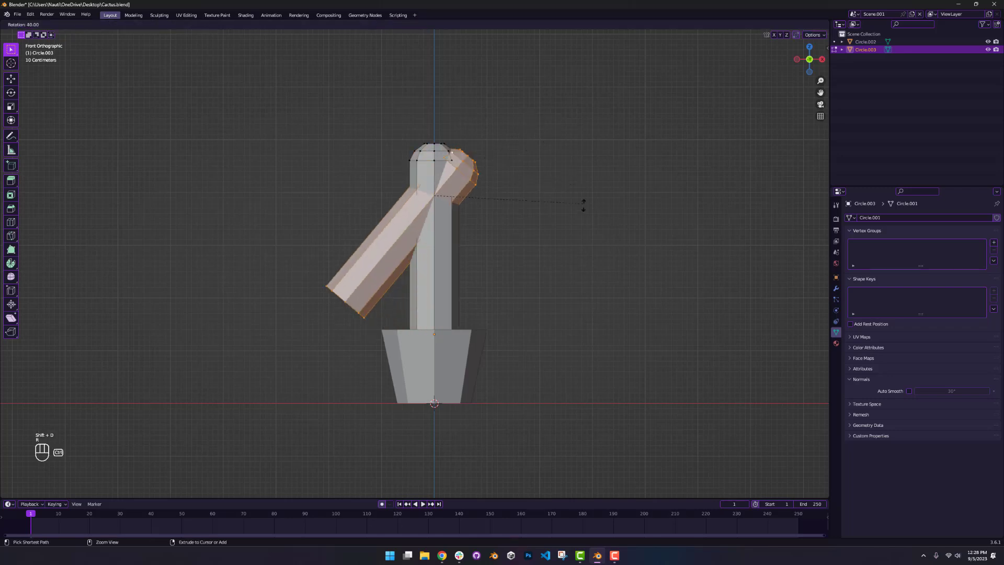
click(537, 341)
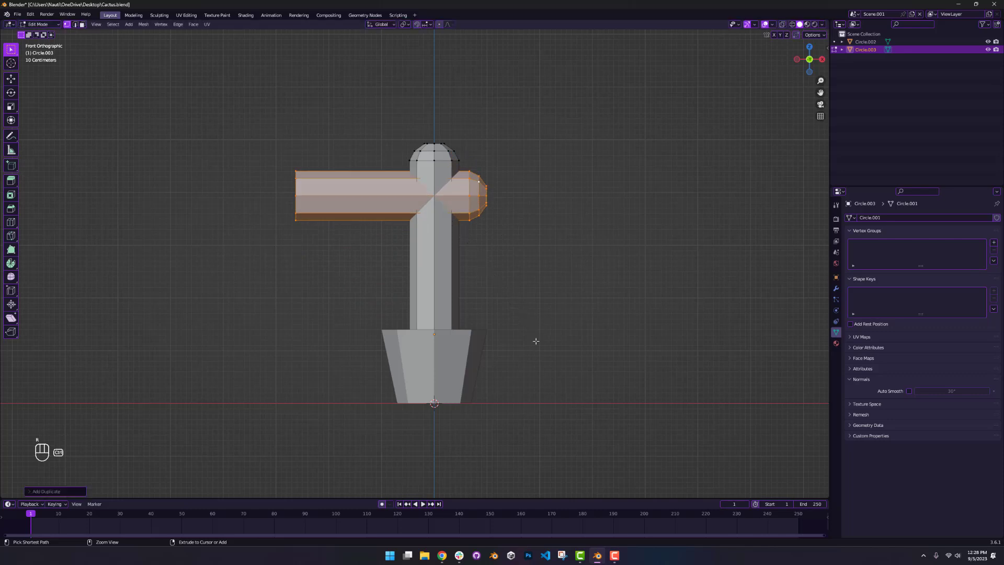
Shrink the copy, place it on the trunk's right side, and thin it
key(s)
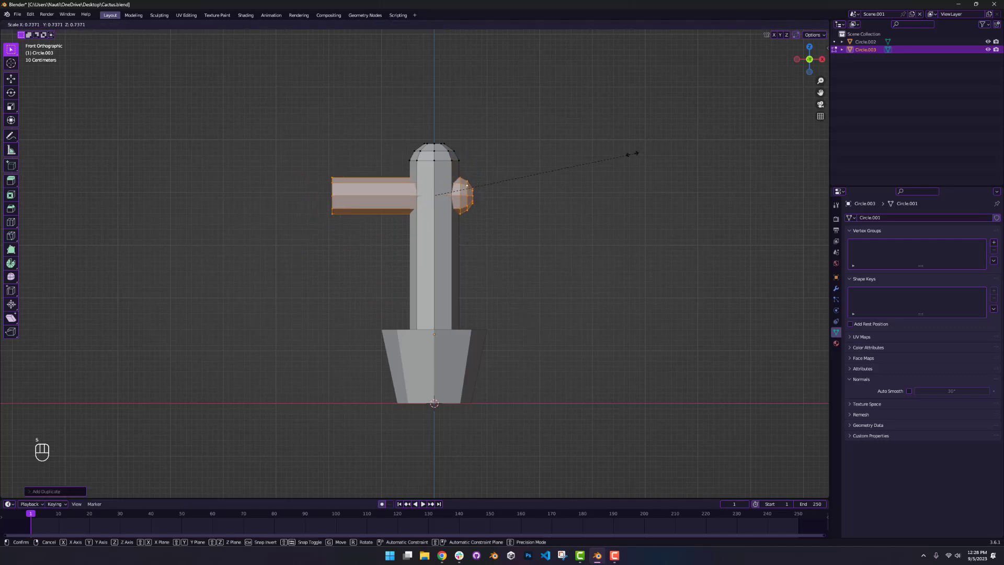
click(560, 174)
key(g)
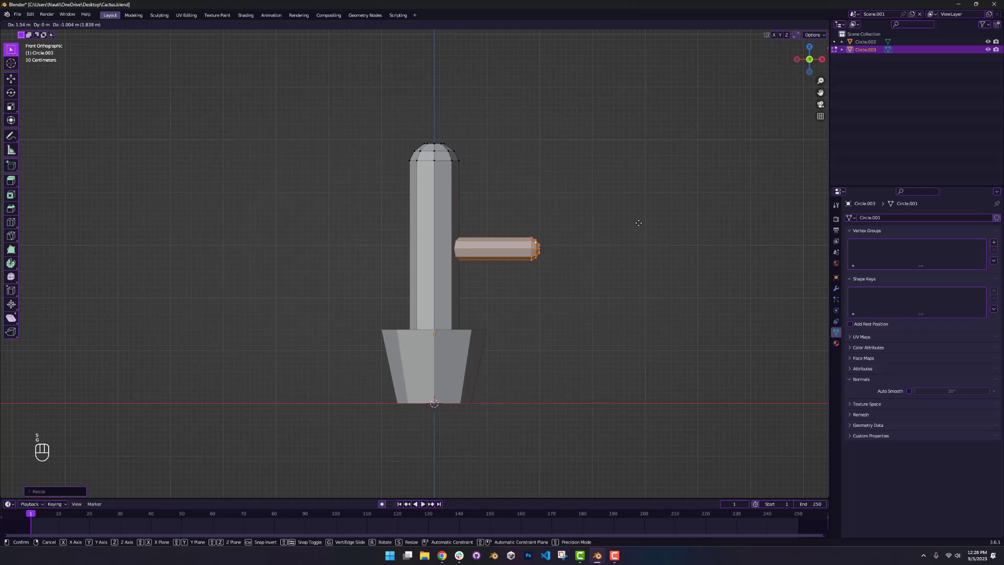
click(551, 236)
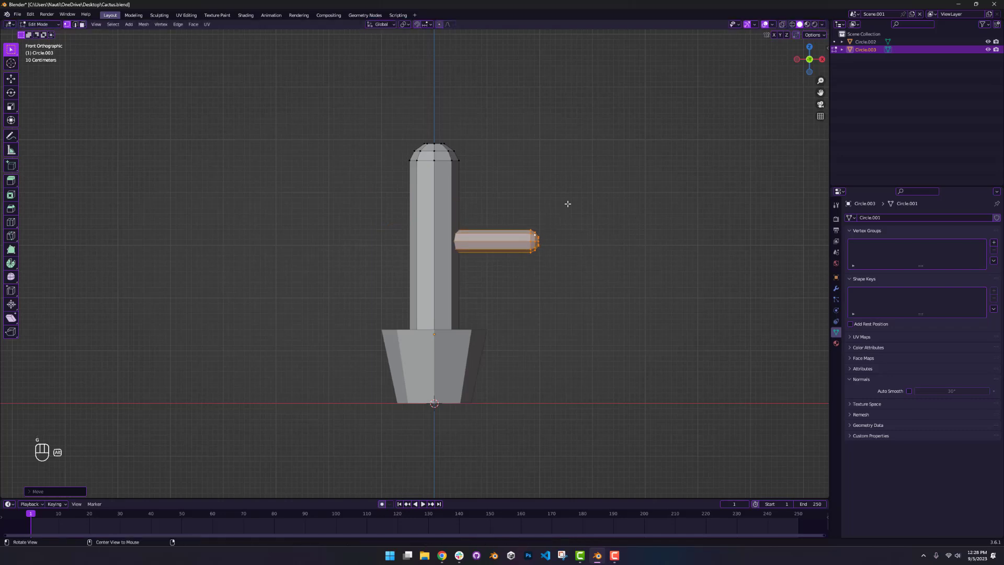
key(alt+s)
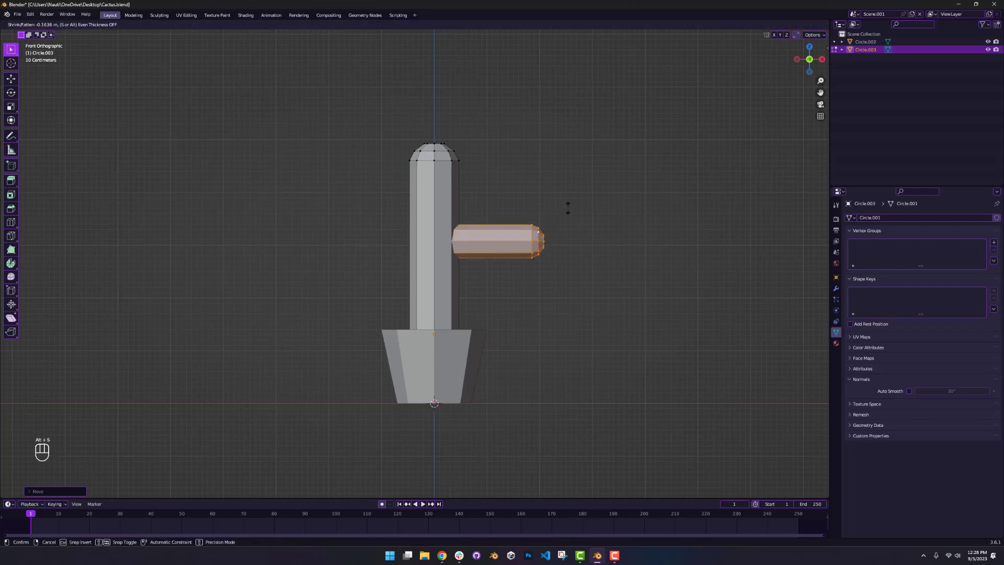
click(567, 207)
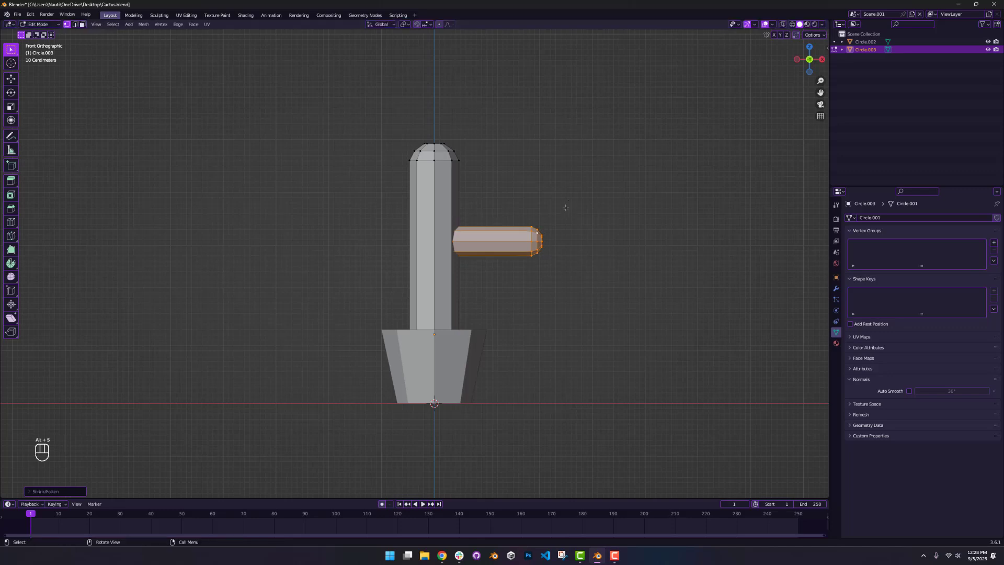
scroll(562, 243, up, 3)
shift+middle_drag(657, 231, 551, 242)
key(alt+z)
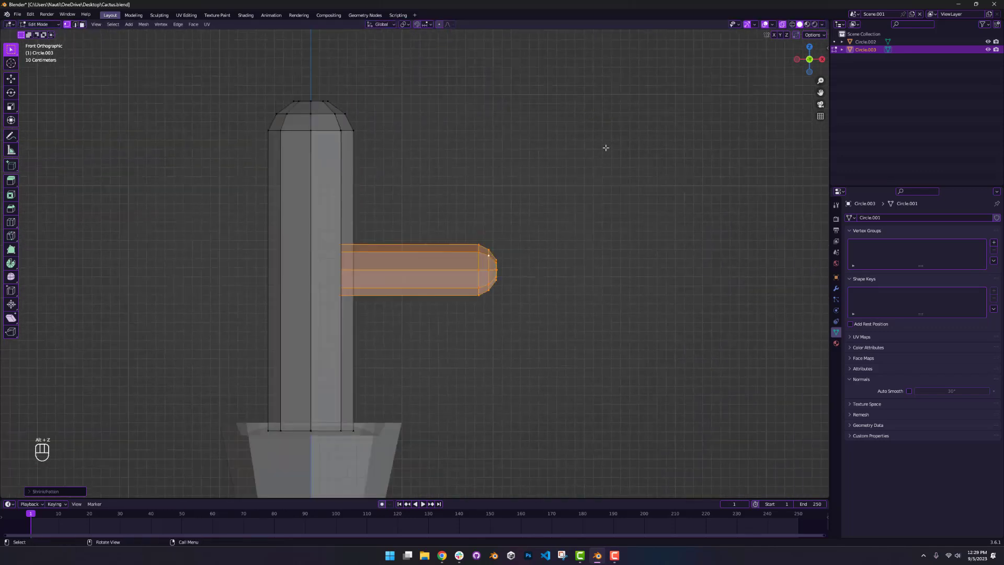
Delete the vertices of the side limb's rounded tip
drag(606, 147, 482, 352)
key(x)
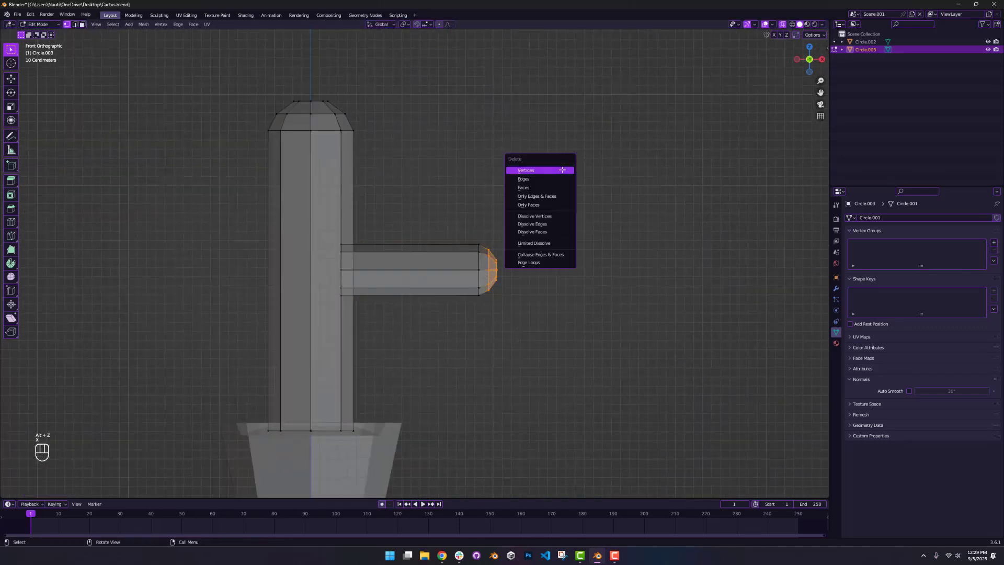
click(562, 170)
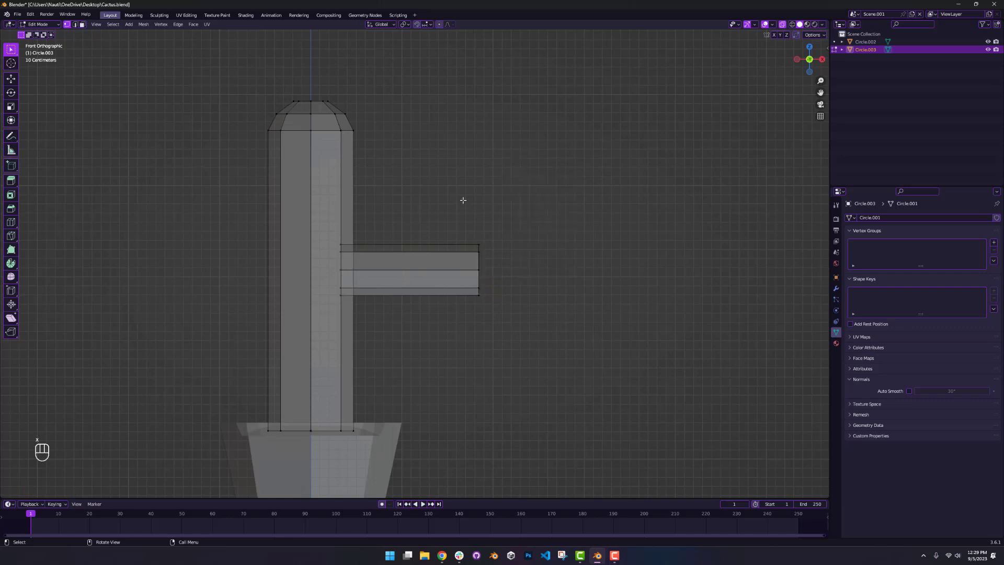
Snap the 3D cursor to the limb end's top corner vertex and select the end loop
drag(464, 202, 494, 253)
middle_drag(540, 258, 538, 258)
key(alt+z)
key(a)
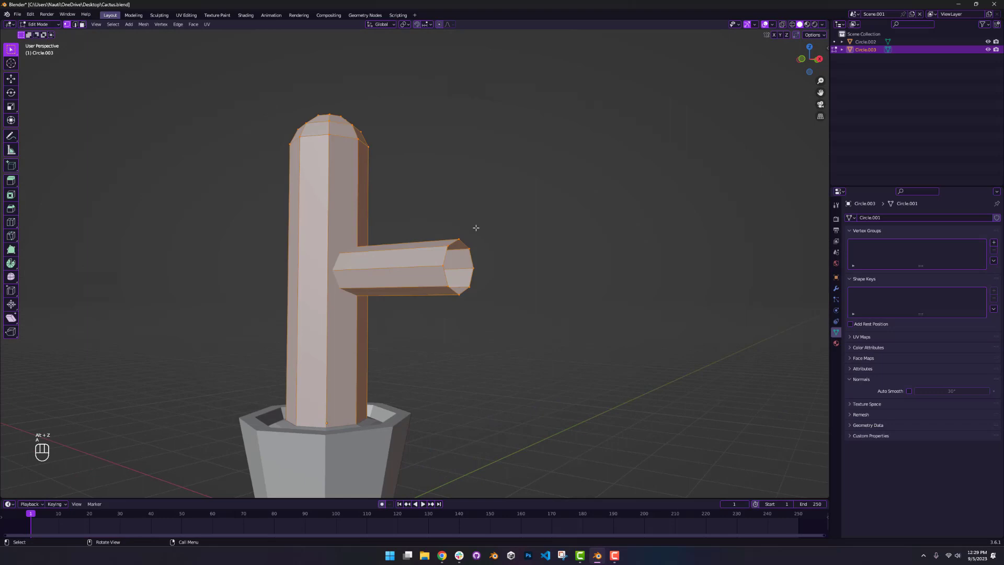
key(a)
key(shift+s)
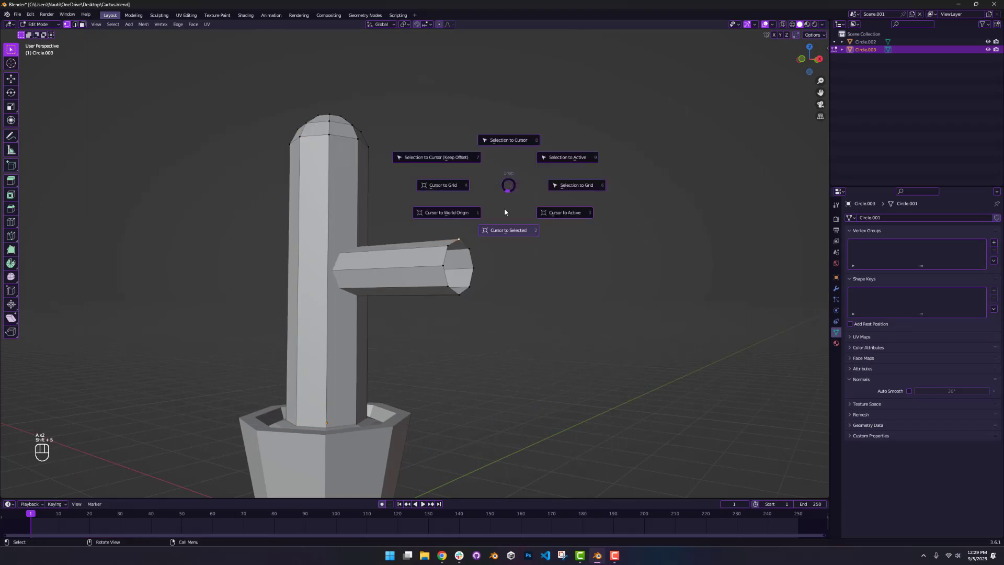
click(504, 208)
drag(434, 217, 494, 329)
key(KP_1)
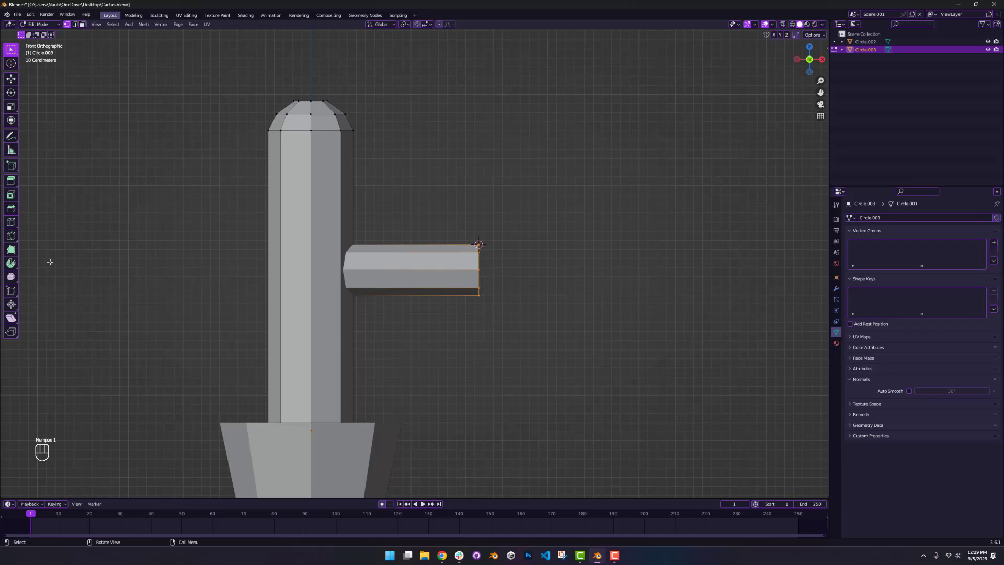
Spin the limb's end loop 90° around the 3D cursor with 2 steps
click(13, 268)
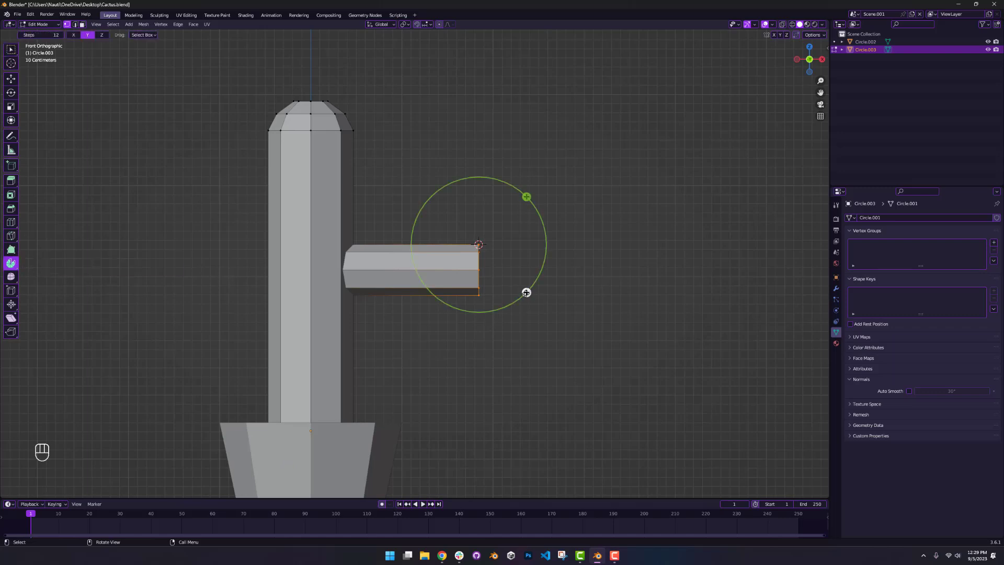
drag(527, 292, 581, 155)
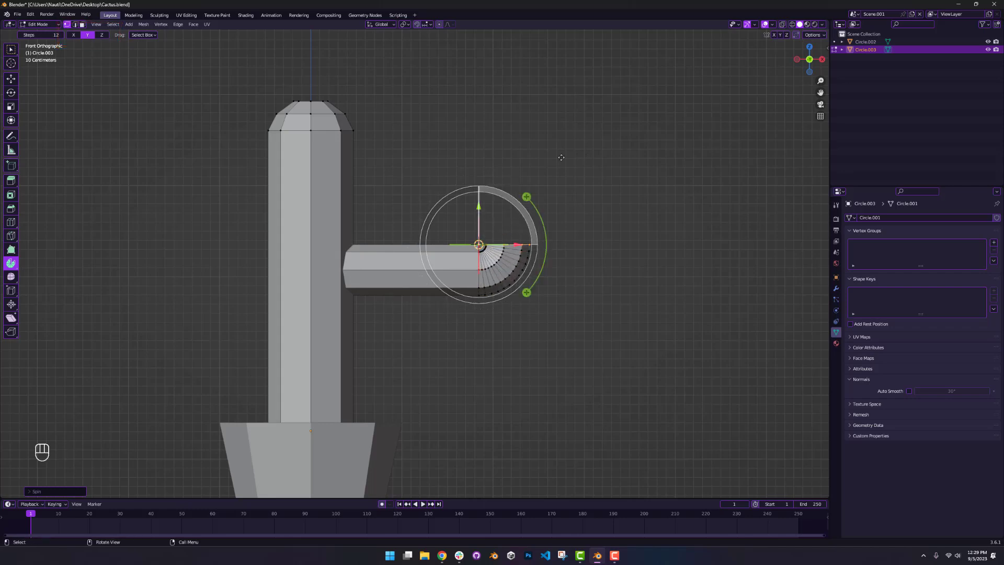
click(27, 493)
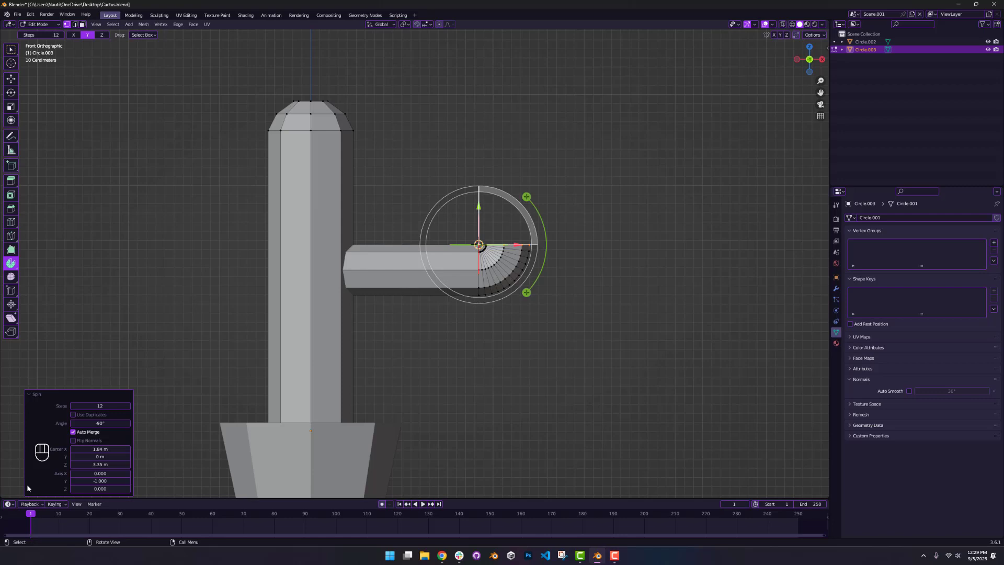
click(57, 396)
click(29, 491)
drag(112, 406, 78, 406)
click(127, 407)
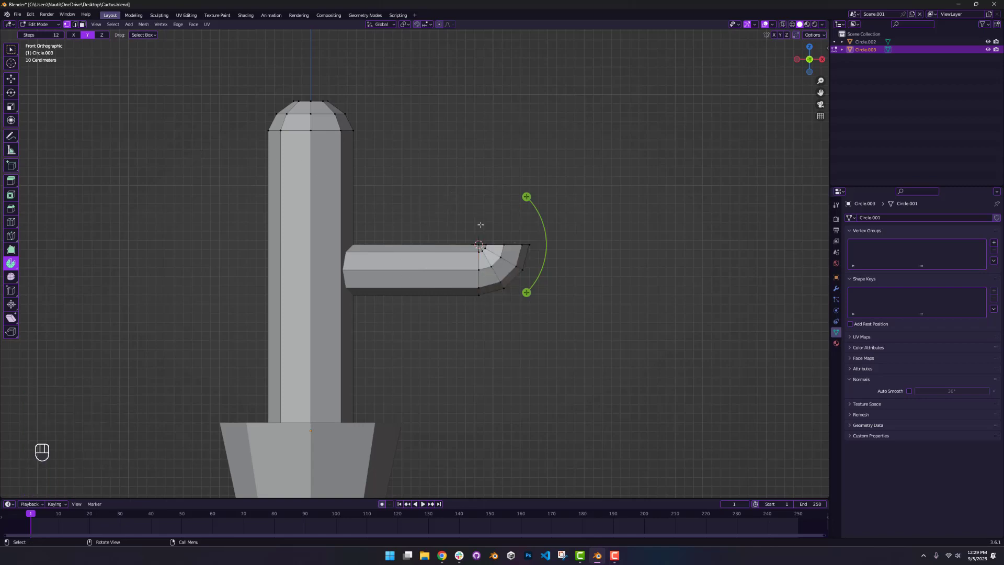
Try moving a vertex at the bend's inner corner, then undo it
key(w)
scroll(476, 253, down, 1)
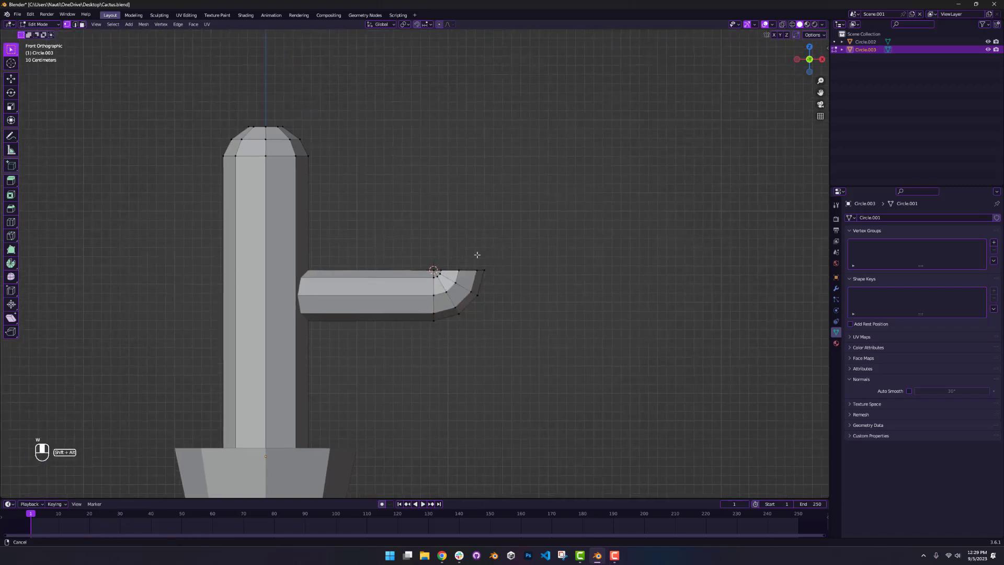
scroll(471, 251, up, 8)
middle_drag(477, 222, 483, 292)
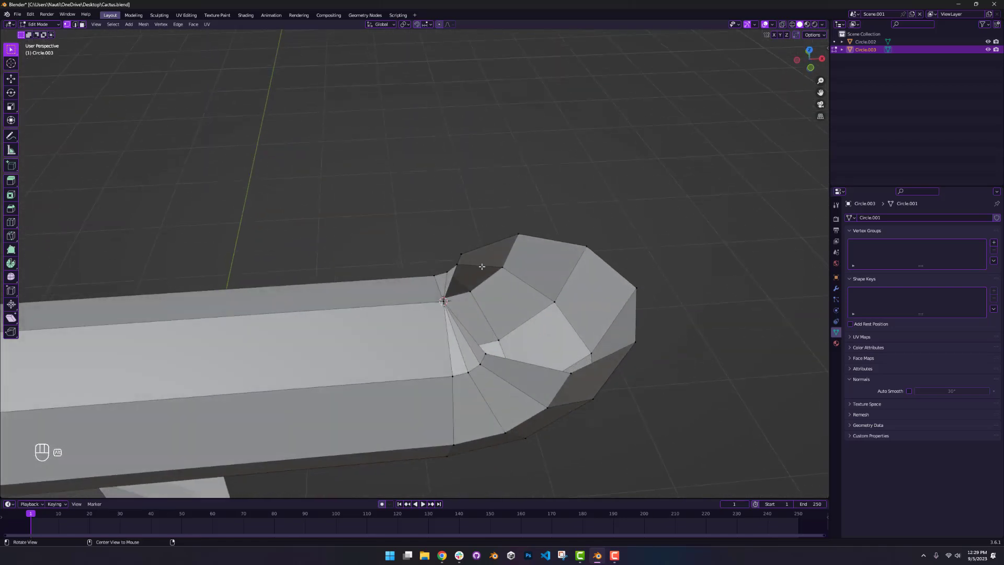
scroll(487, 316, up, 3)
click(482, 352)
key(g)
key(g)
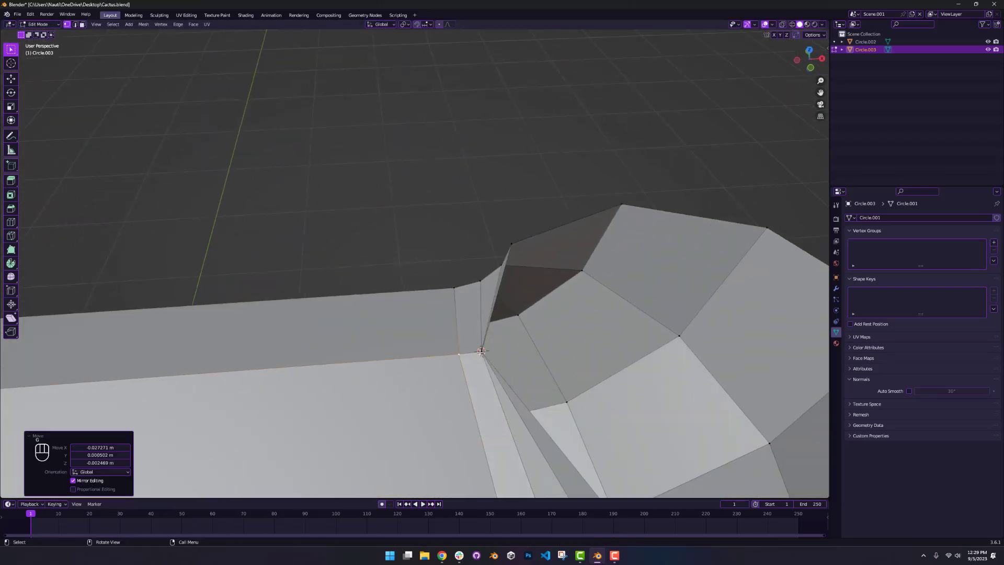
middle_drag(514, 352, 501, 260)
key(g)
click(501, 259)
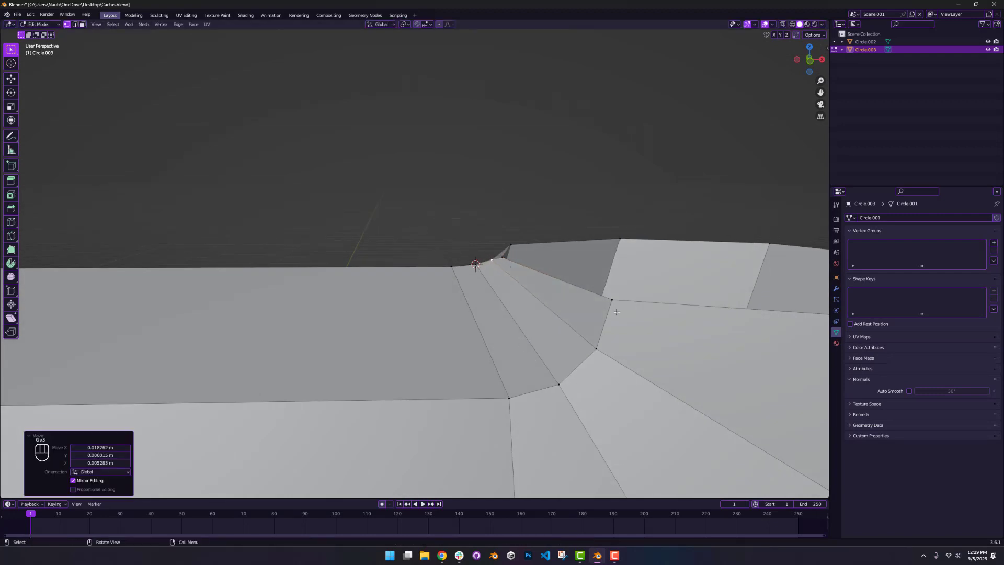
key(ctrl+z)
key(ctrl+z)
key(ctrl+z)
key(ctrl+z)
key(ctrl+z)
Merge the clustered inner-elbow vertices at center using X-ray
key(alt+z)
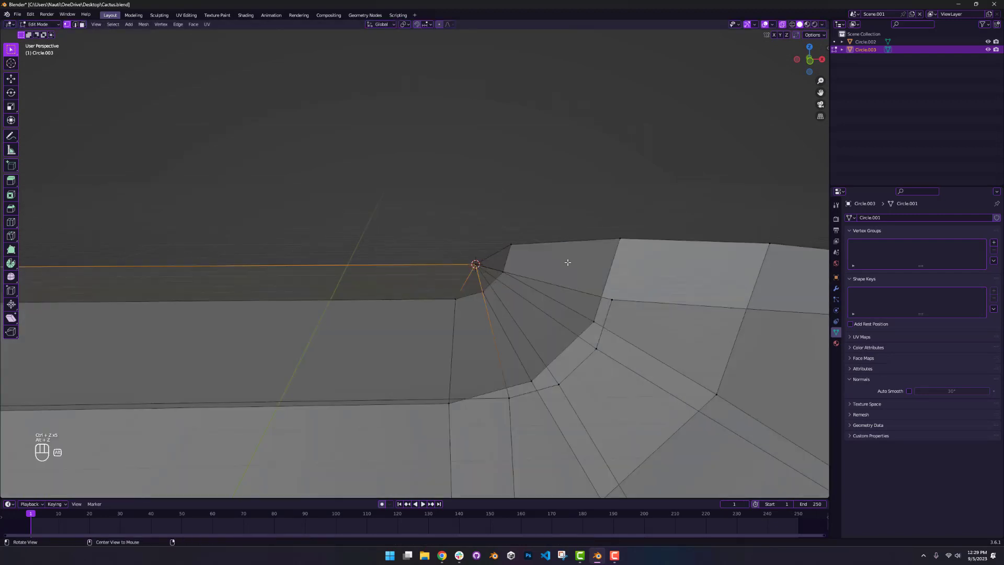
middle_drag(568, 262, 520, 339)
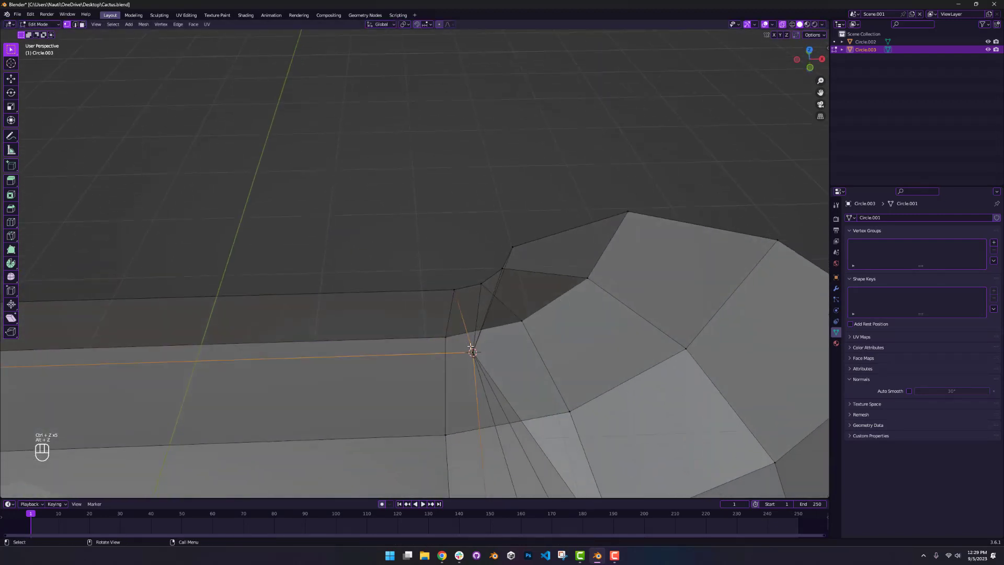
key(m)
click(519, 340)
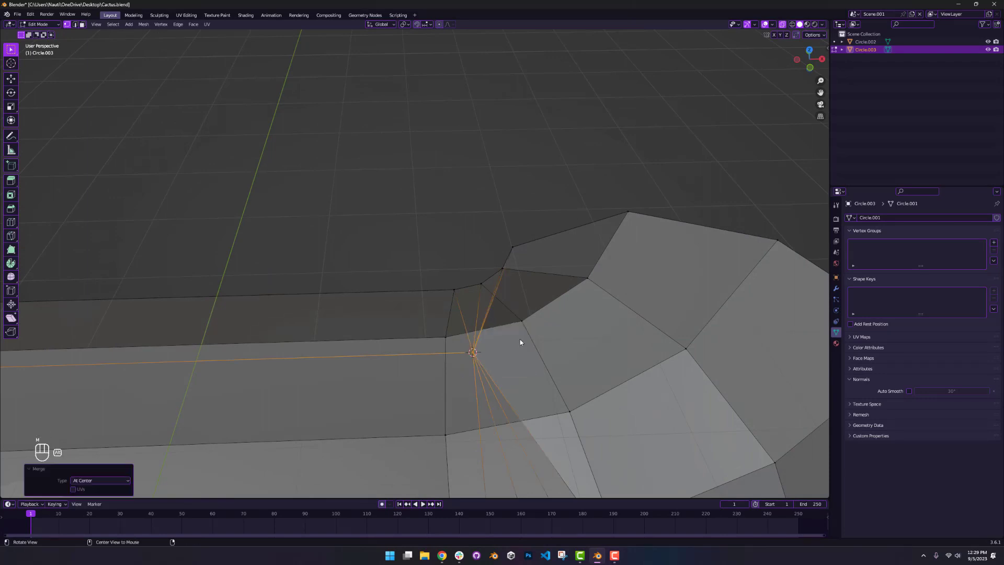
key(alt+z)
key(KP_1)
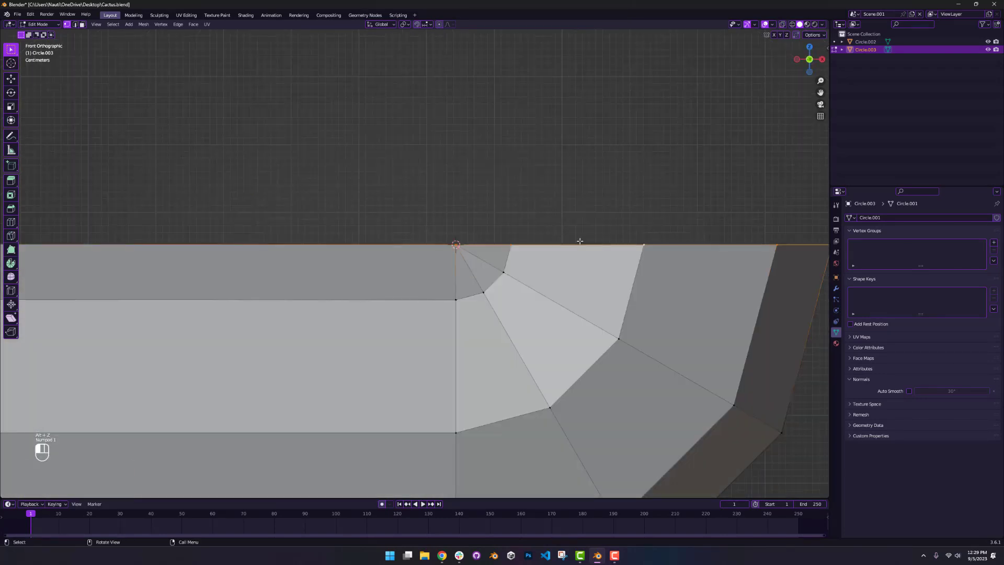
middle_drag(578, 237, 580, 257)
Extrude the arm's end loop straight up, add a narrowed top ring, and edge-slide it
key(KP_1)
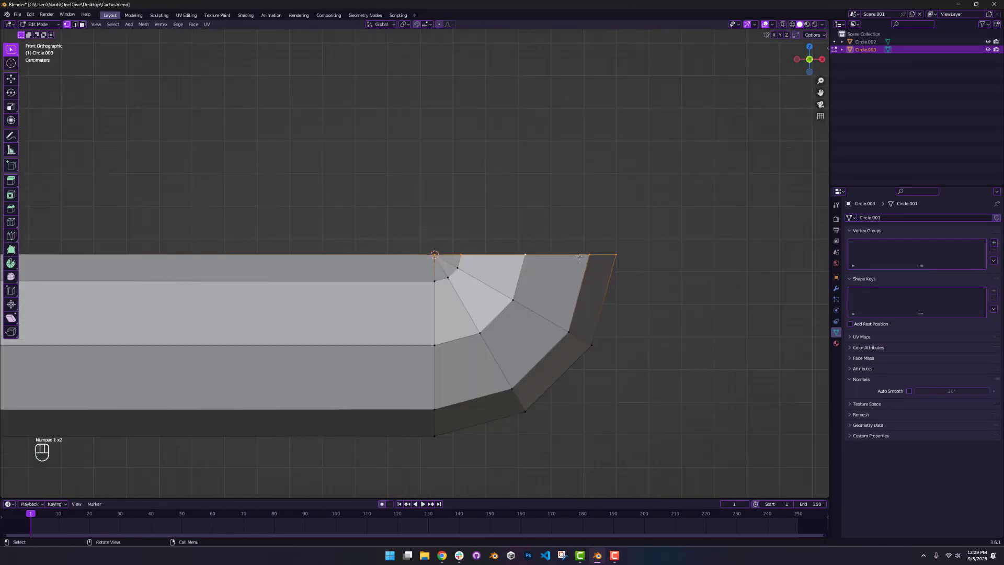
key(e)
key(z)
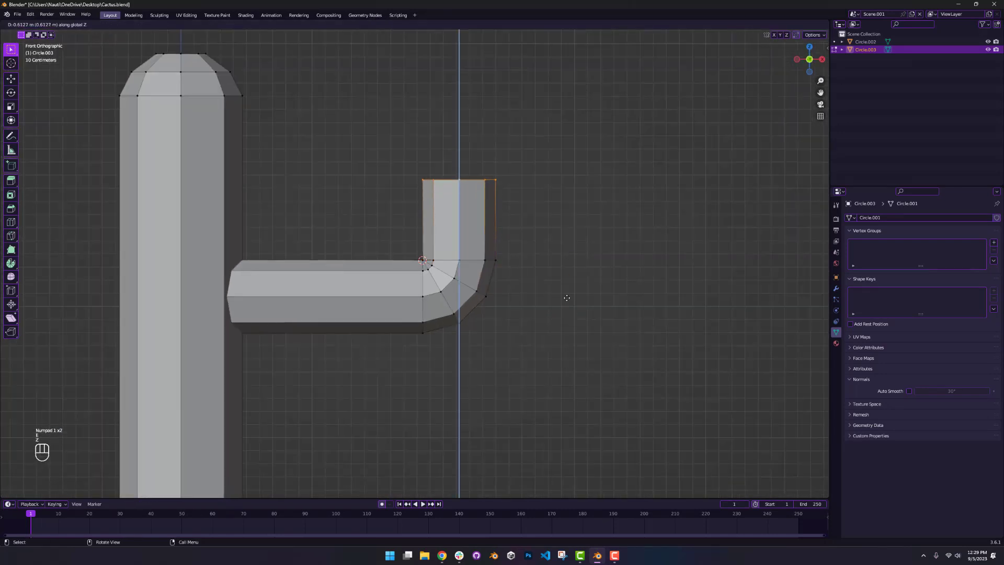
click(567, 292)
key(e)
key(z)
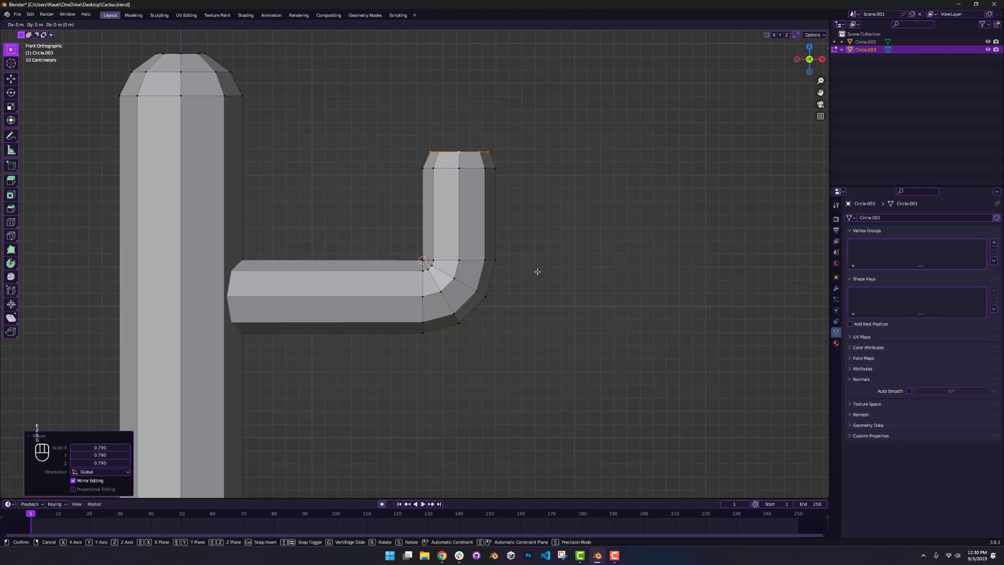
click(565, 298)
key(s)
click(495, 208)
key(g)
key(g)
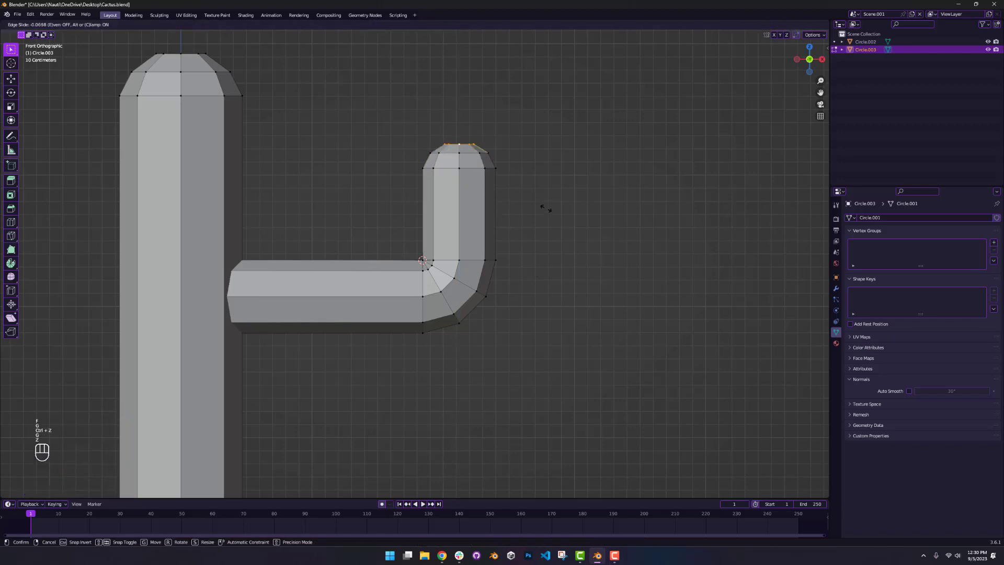
click(546, 211)
Delete the arm's top face and grid-fill the opening
middle_drag(546, 211, 525, 244)
key(x)
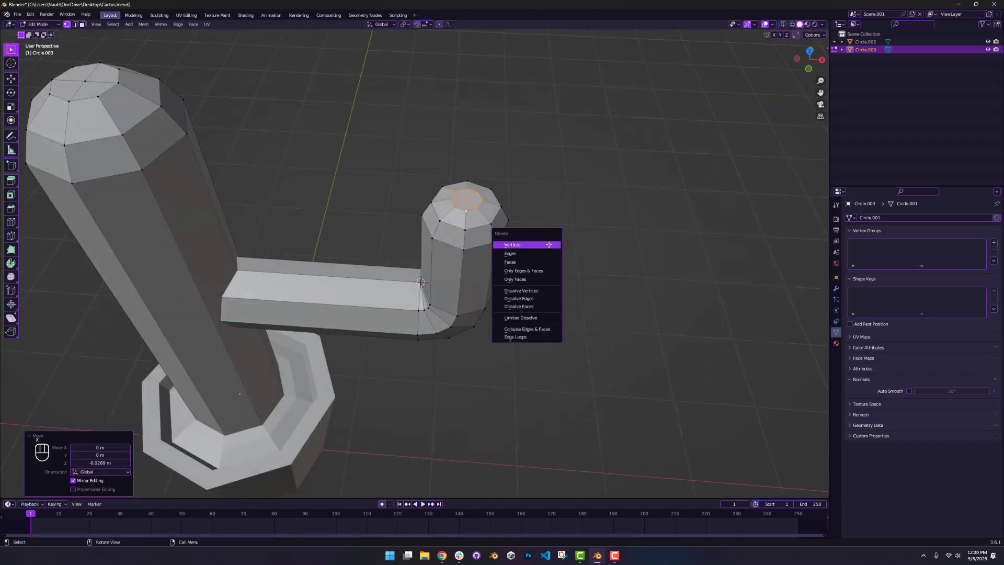
click(526, 267)
key(Tab)
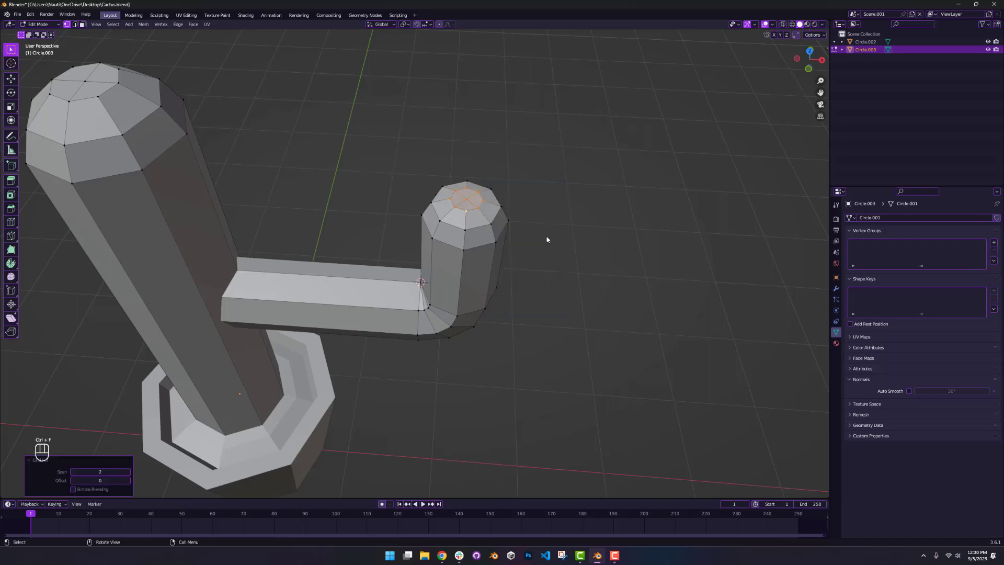
key(KP_1)
Select the whole side arm and move it sideways against the trunk
key(Tab)
key(alt+z)
drag(378, 158, 454, 252)
key(ctrl+l)
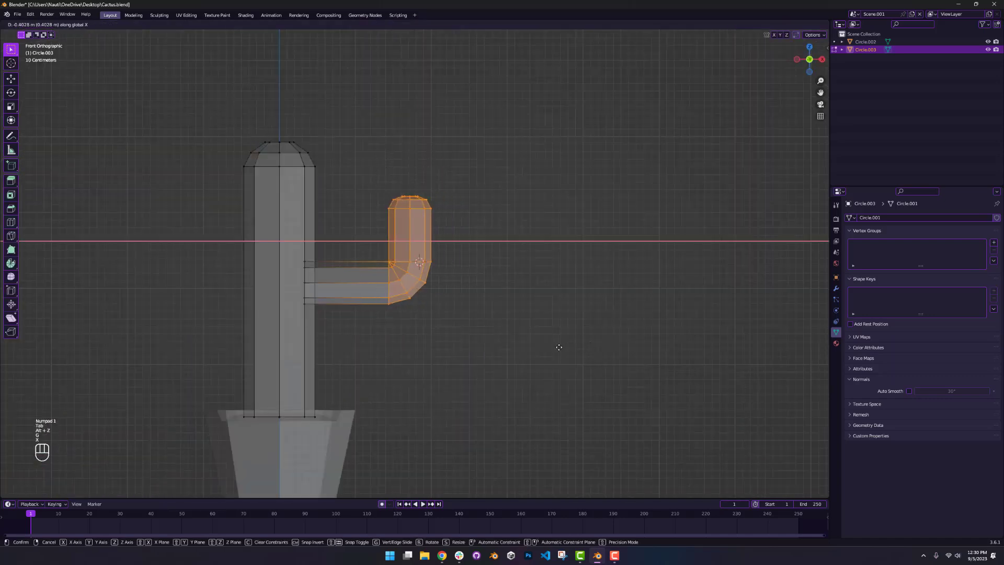
key(Tab)
key(alt+z)
middle_drag(487, 293, 497, 317)
key(Tab)
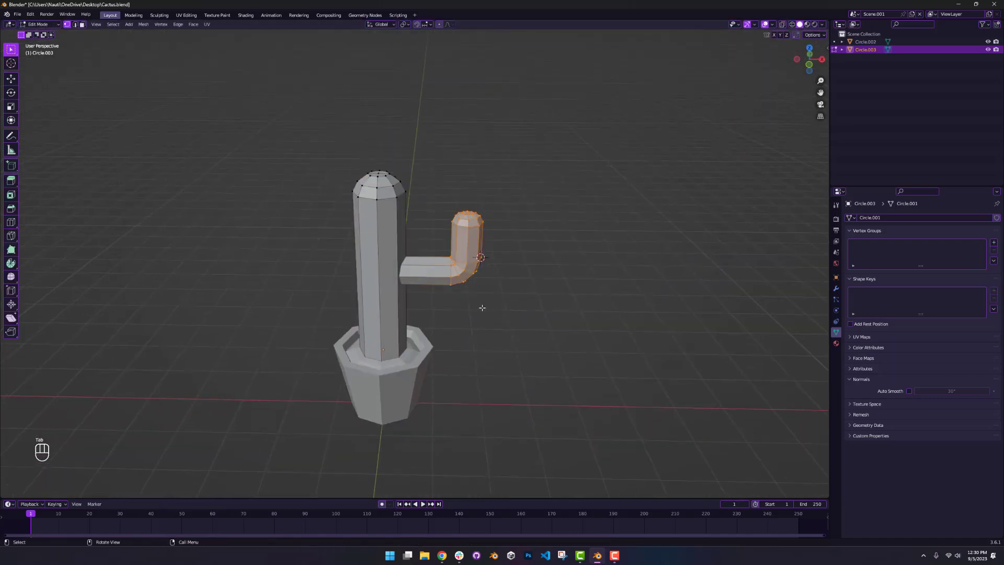
click(496, 274)
key(ctrl+l)
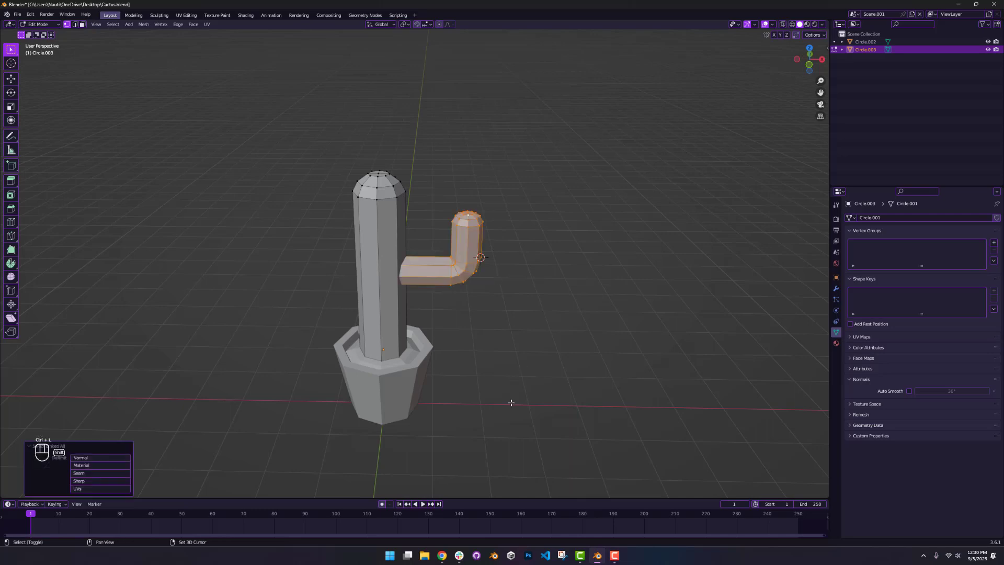
key(shift+d)
key(r)
key(z)
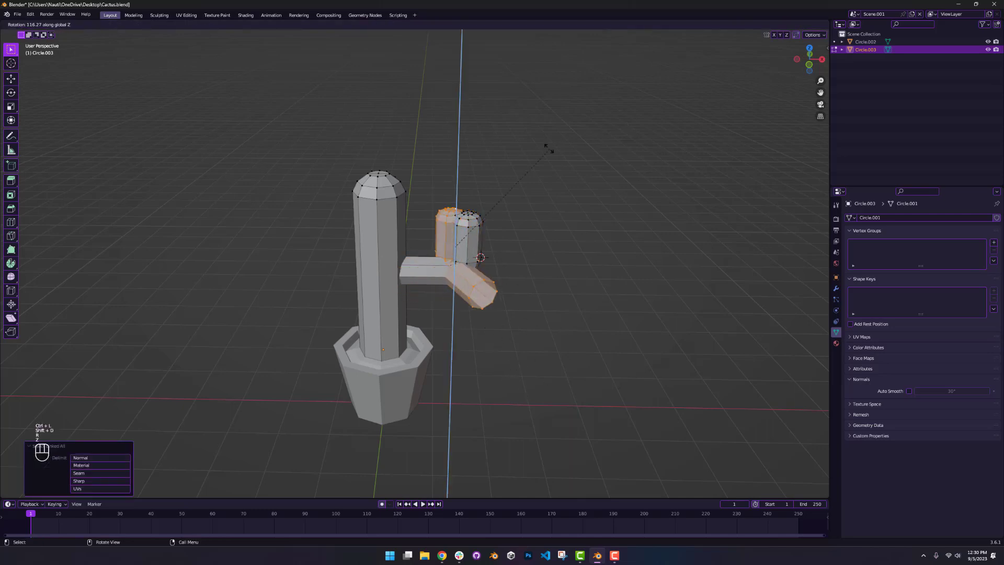
click(601, 269)
key(x)
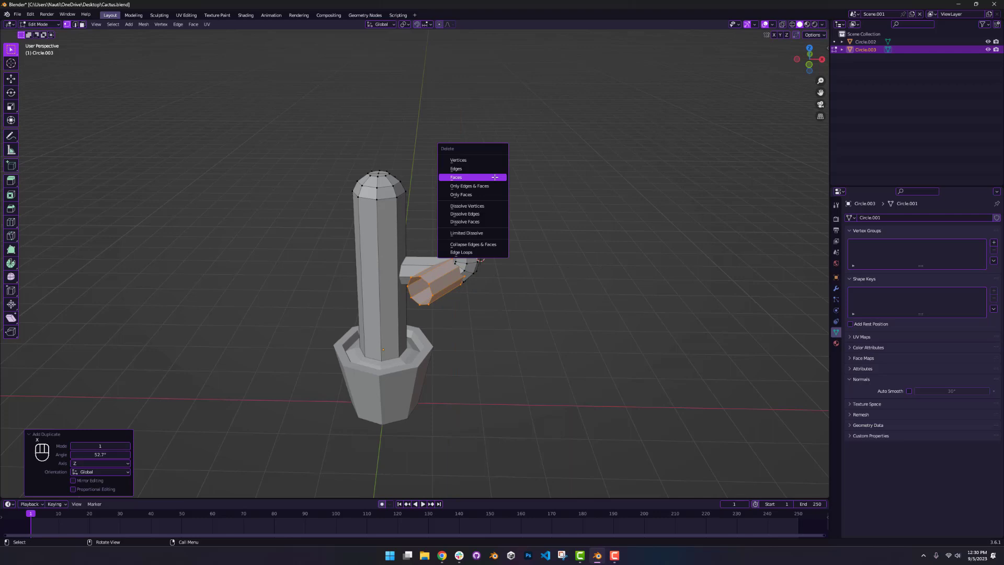
click(495, 177)
key(ctrl+z)
key(x)
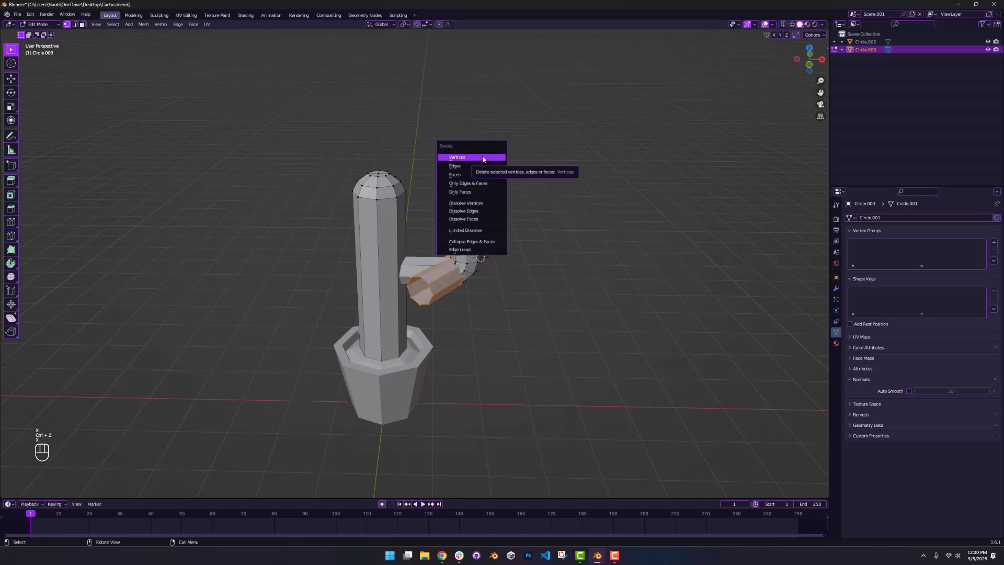
click(483, 158)
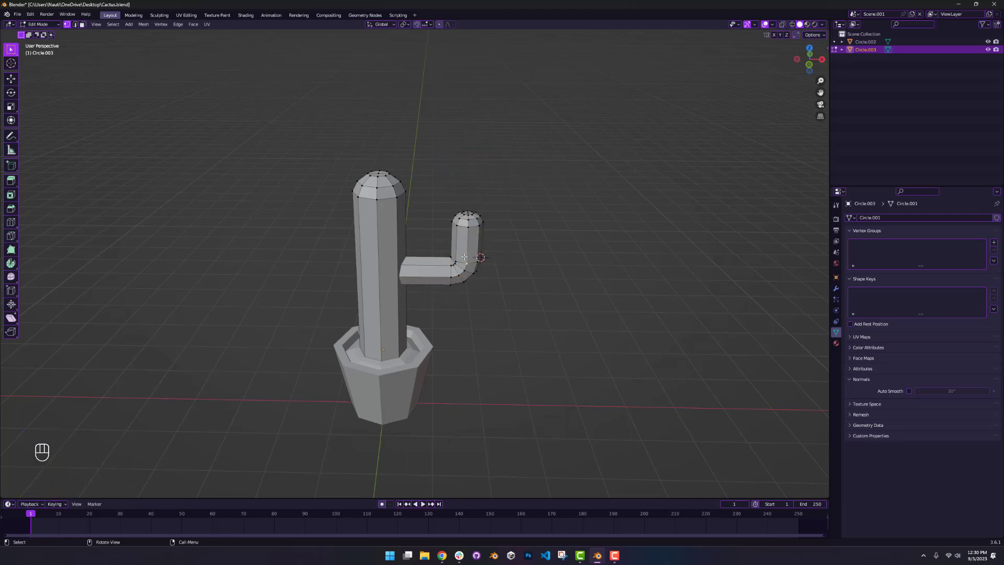
key(ctrl+l)
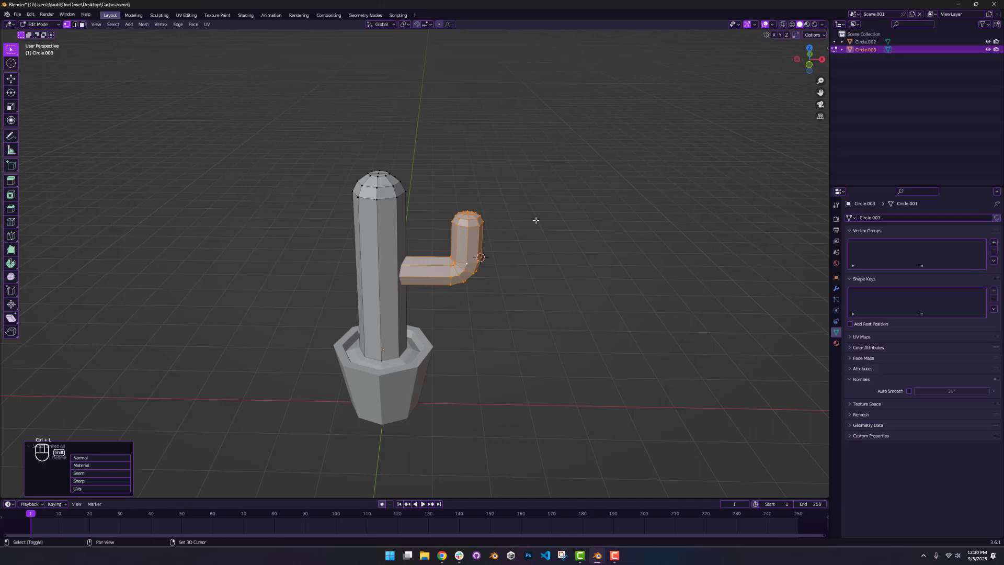
Set the pivot point to the 3D cursor at the trunk's center
key(shift+c)
key(alt+z)
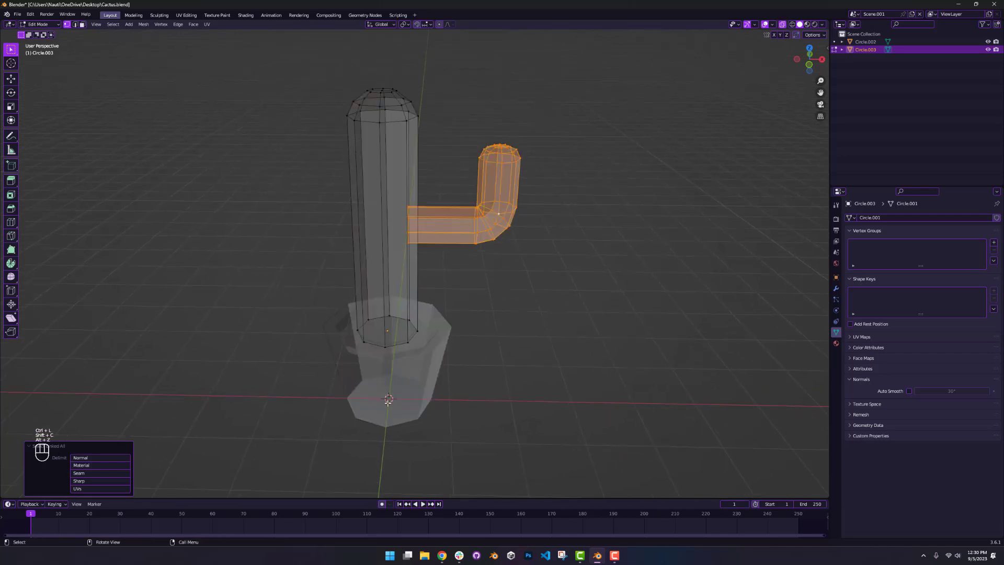
key(alt+z)
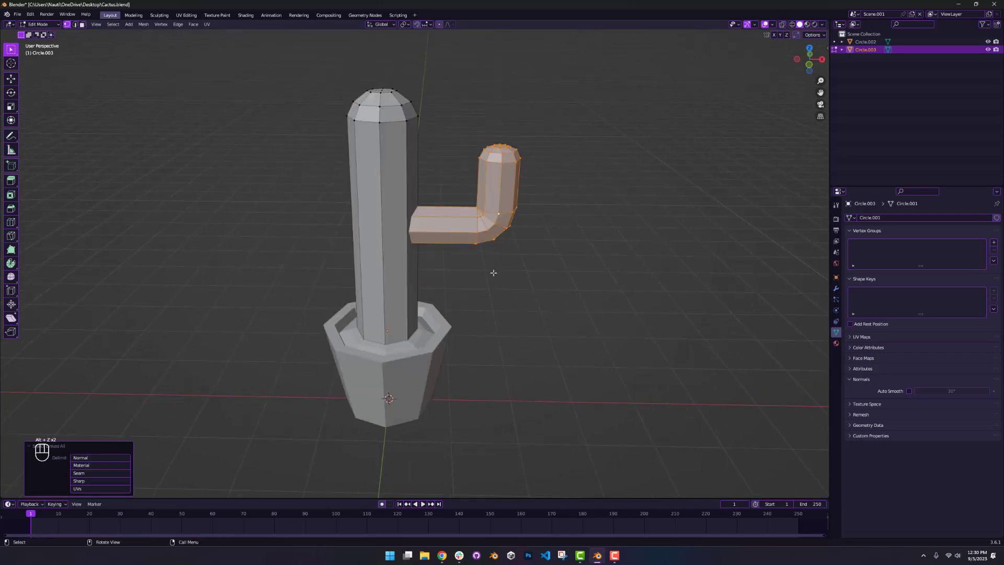
key(period)
click(550, 280)
Duplicate the arm and rotate the copy 180° around Z to the opposite side
key(shift+d)
key(r)
key(z)
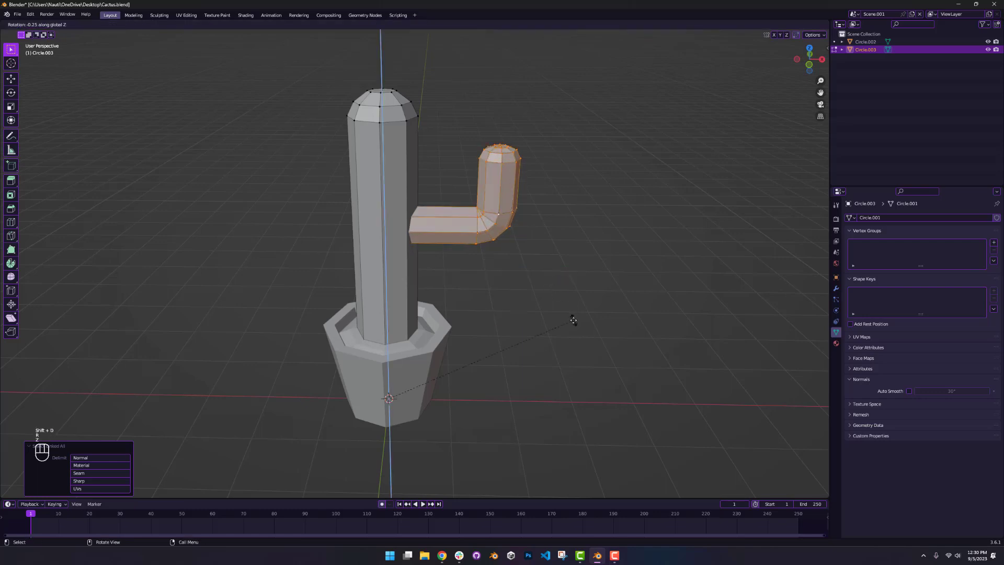
key(KP_1)
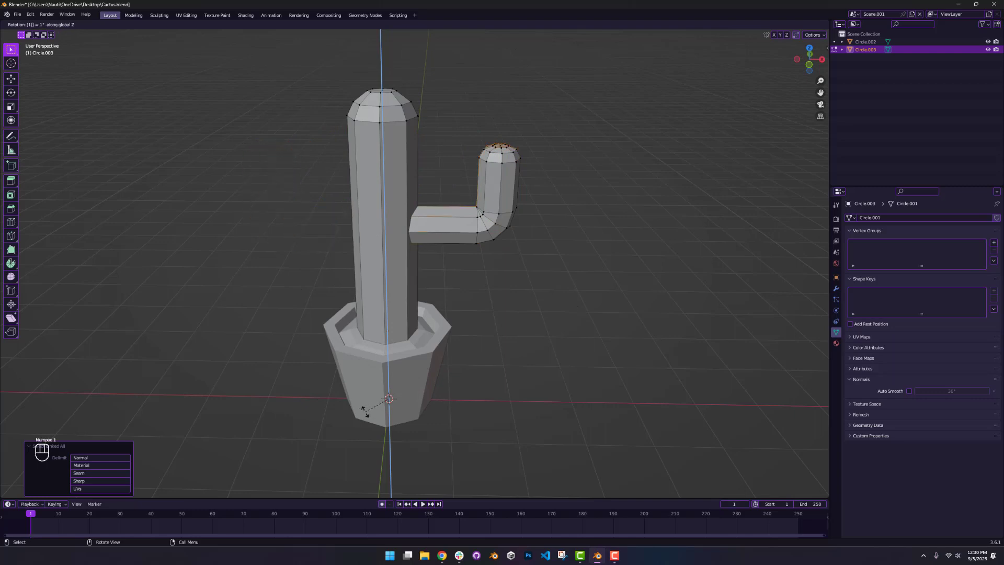
key(KP_8)
key(KP_0)
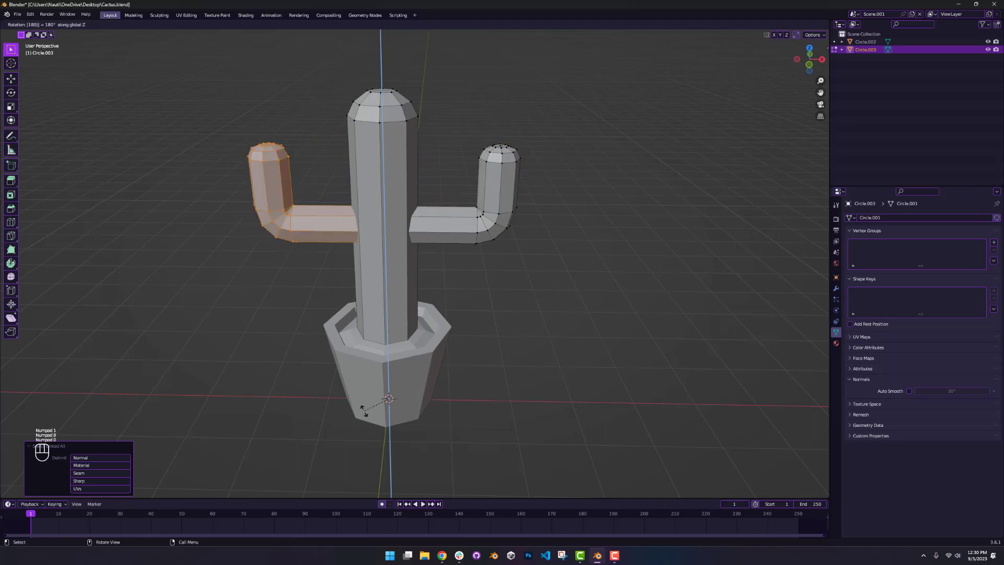
key(KP_Enter)
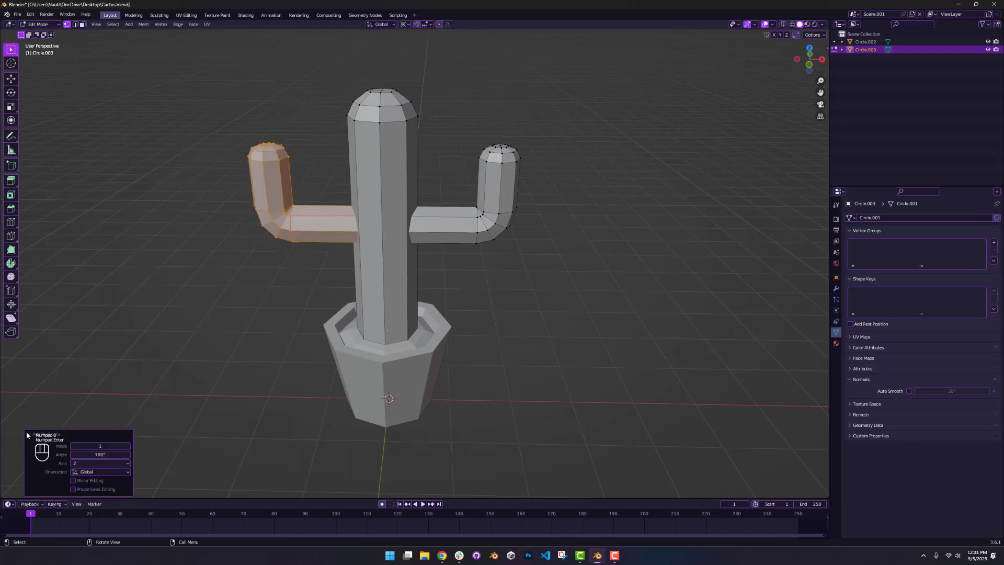
click(27, 434)
Move the left arm down along Z below the right arm, then return to Object Mode
key(Tab)
key(KP_1)
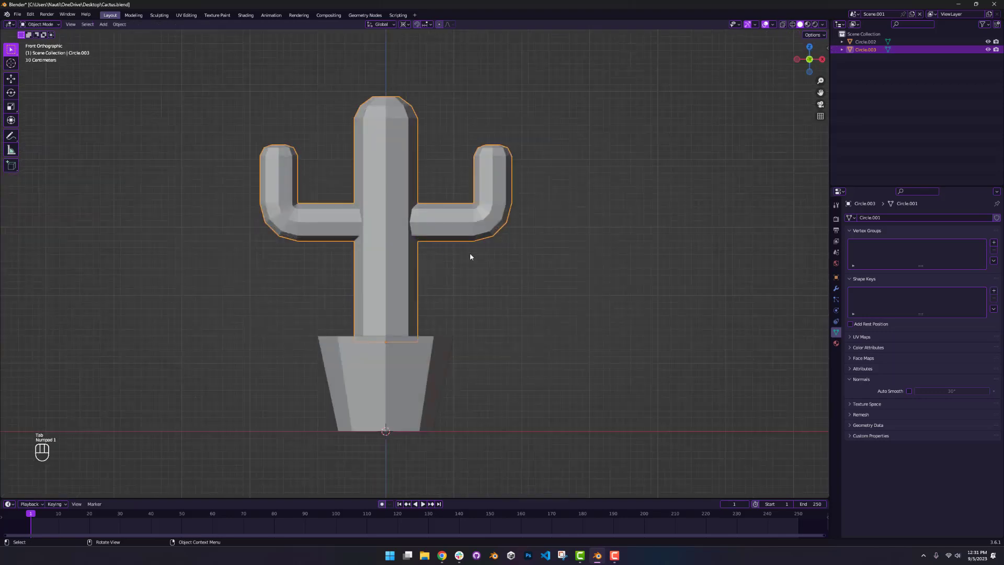
key(Tab)
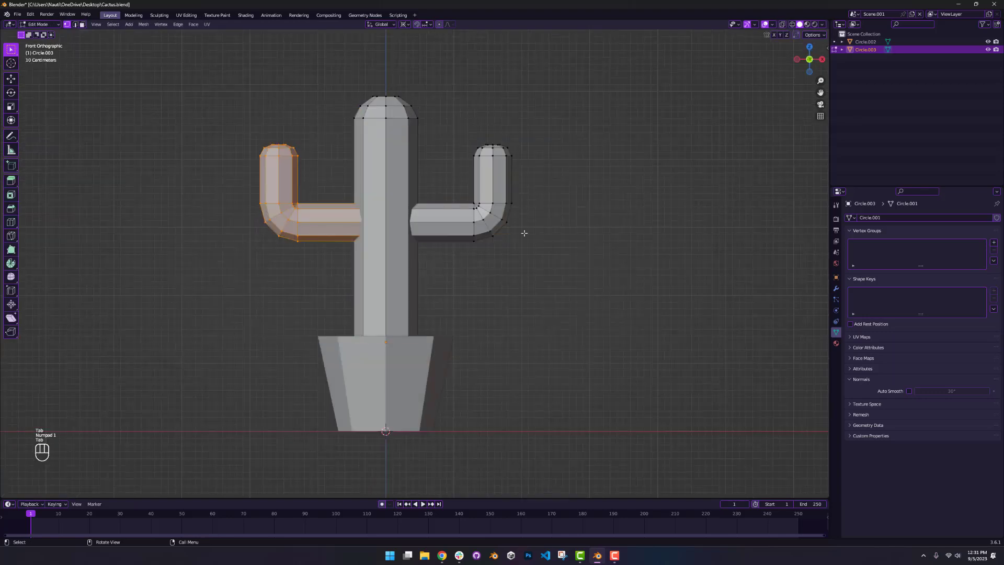
key(g)
key(z)
click(526, 300)
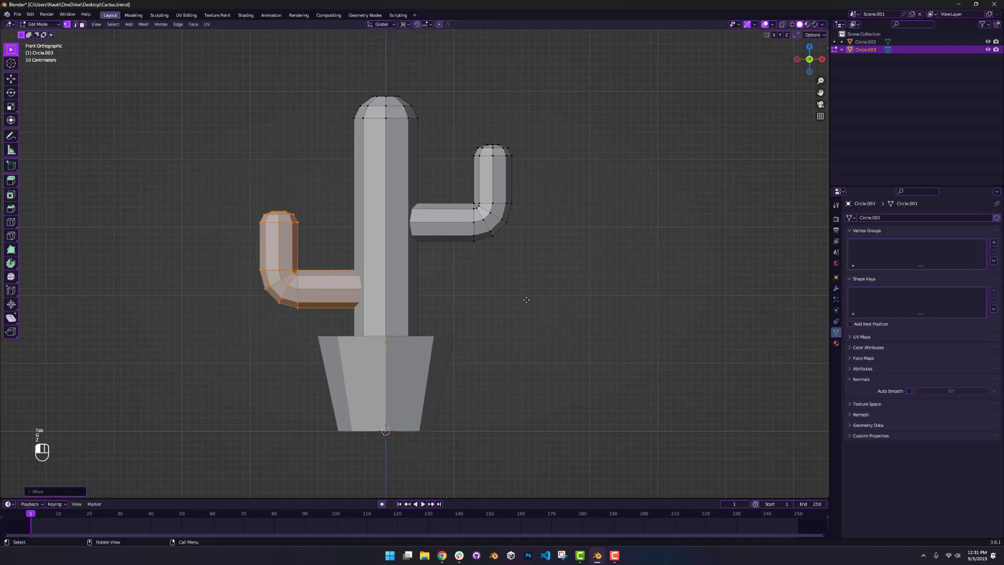
key(ctrl+Tab)
key(ctrl+Tab)
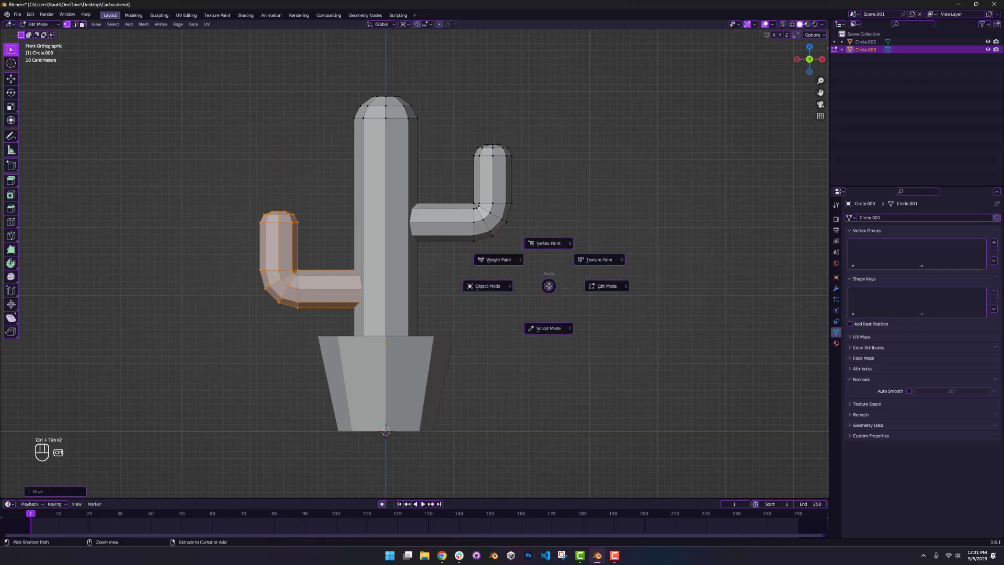
click(491, 293)
scroll(489, 285, down, 4)
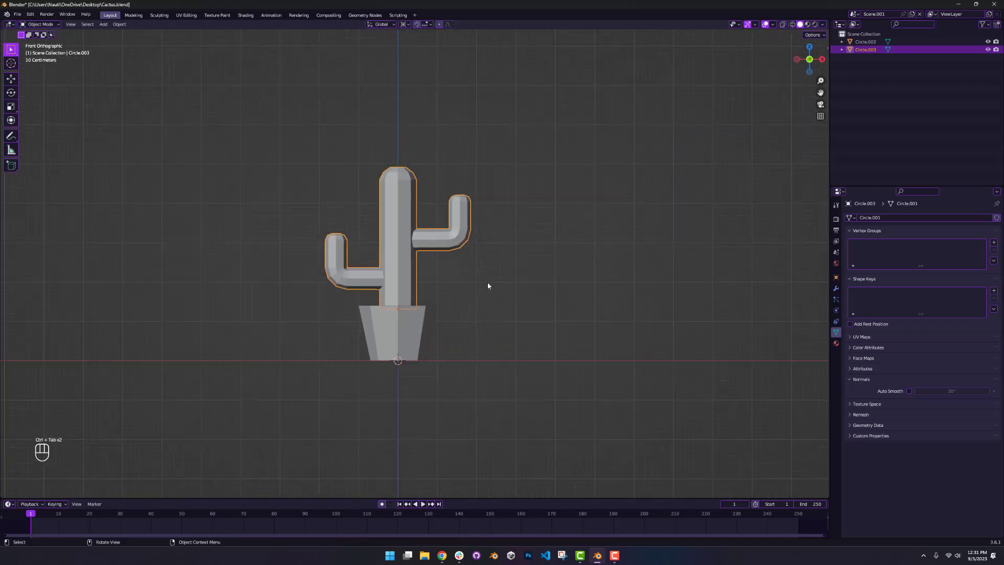